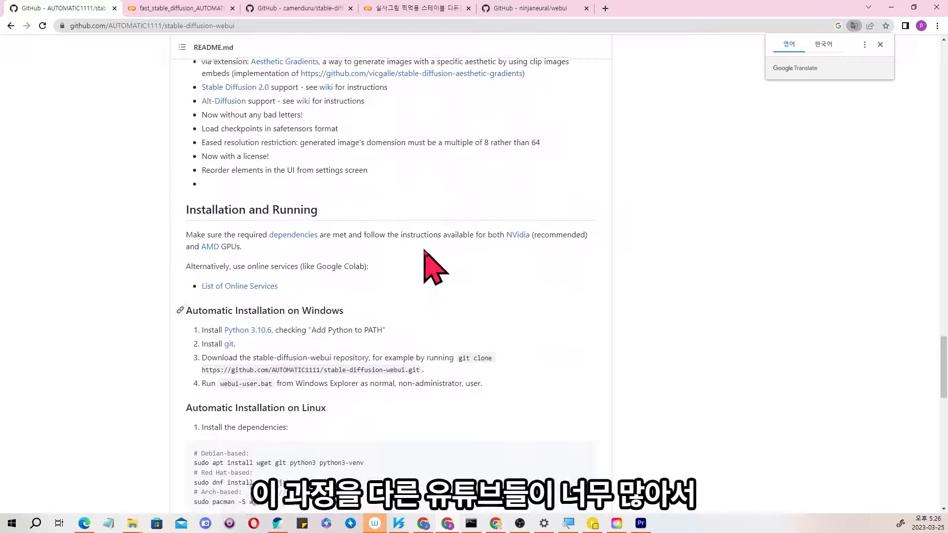
# Open the fast_stable_diffusion_AUTOMATIC1111 Colab notebook from the README's list of online services and save a copy to Drive
pyautogui.click(261, 289)
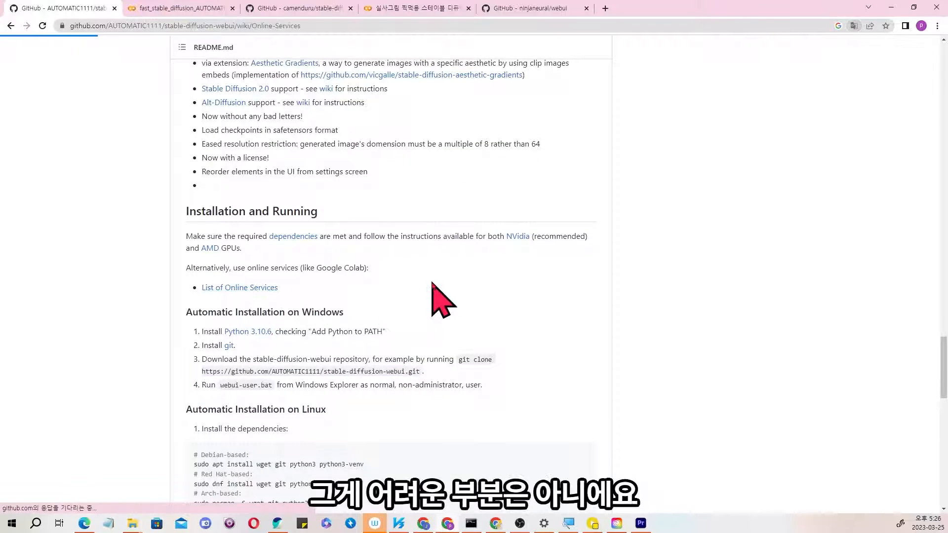
pyautogui.click(261, 222)
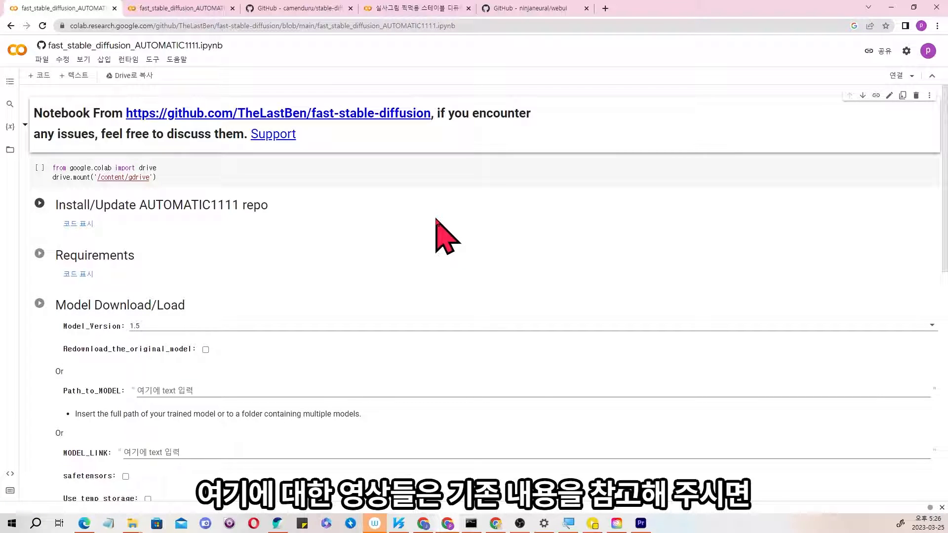
pyautogui.click(138, 76)
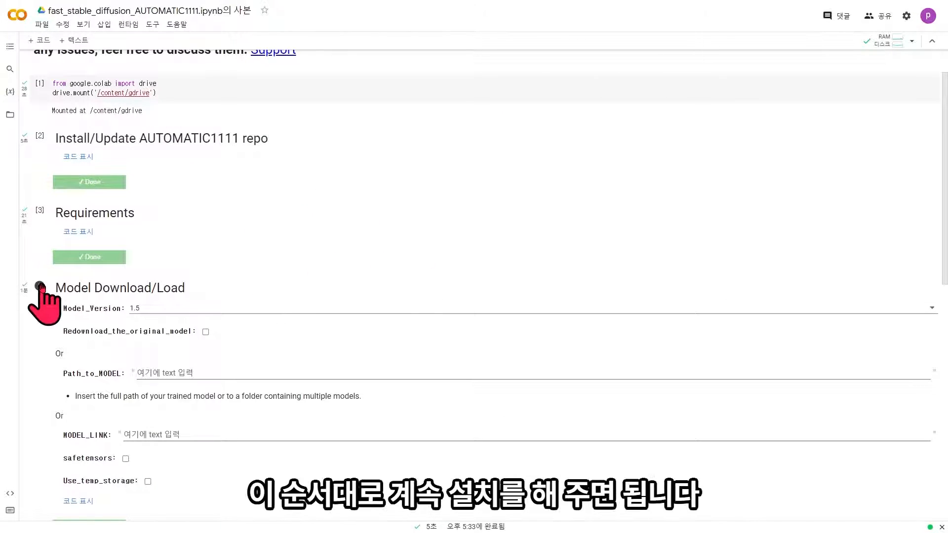
# Run the Start Stable-Diffusion cell located below the ControlNet cell in the copied notebook
pyautogui.scroll(-2, 38, 316)
pyautogui.scroll(-5, 39, 339)
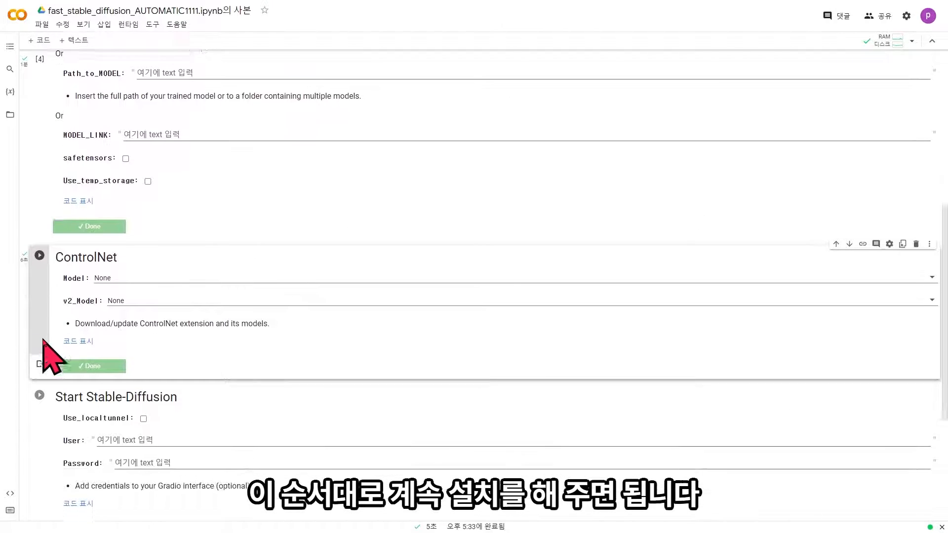
pyautogui.click(40, 234)
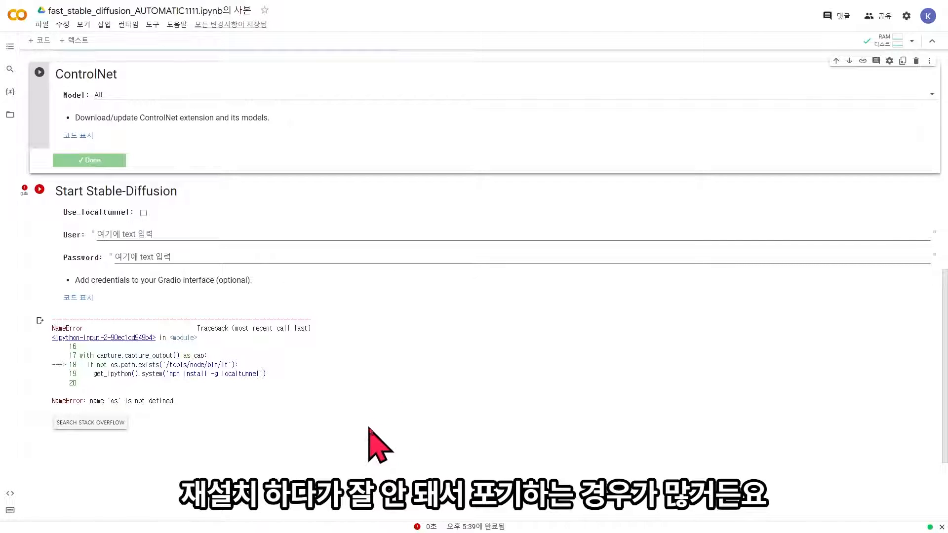
pyautogui.click(405, 432)
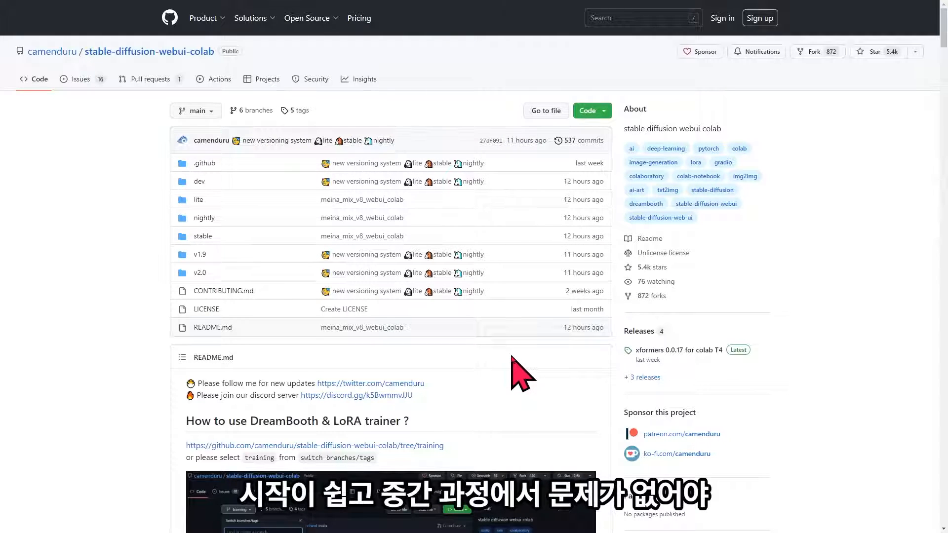
# Find "chill" in the README's Colab model table and open the stable notebook for chillout_mix_webui_colab
pyautogui.scroll(-10, 492, 364)
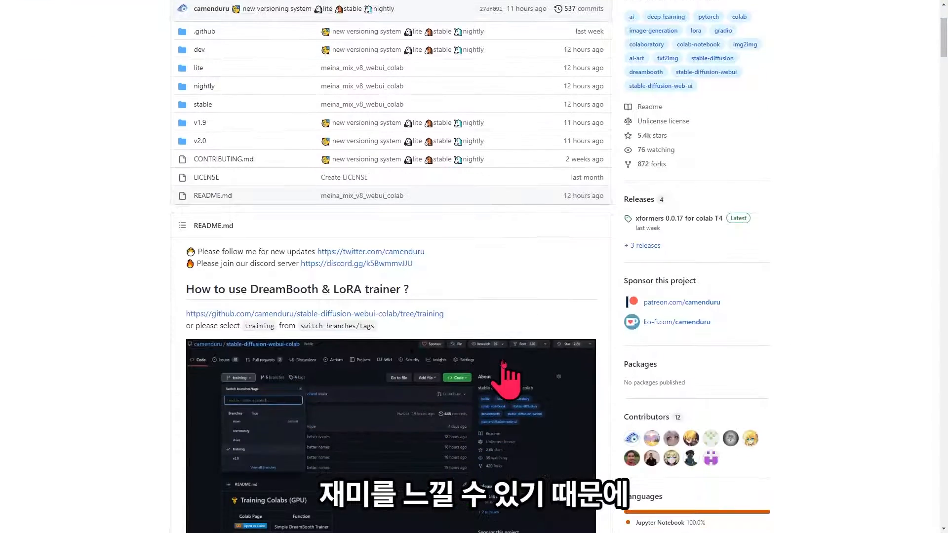
pyautogui.scroll(-7, 429, 316)
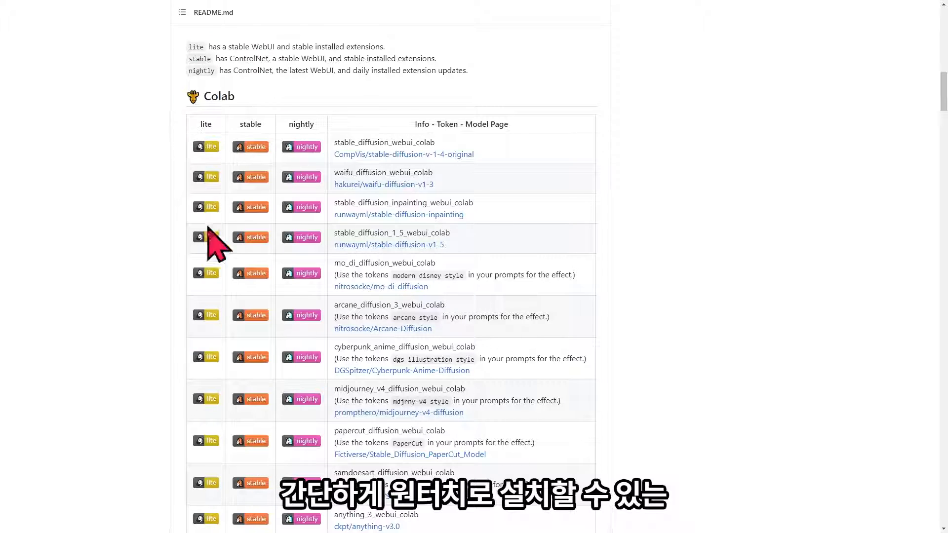
pyautogui.scroll(-6, 206, 239)
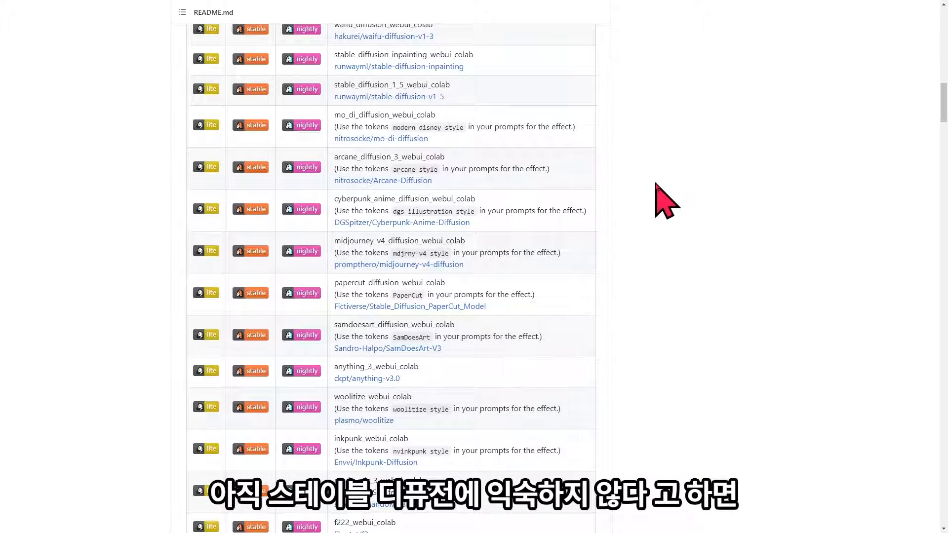
pyautogui.scroll(-4, 657, 197)
pyautogui.scroll(-7, 644, 197)
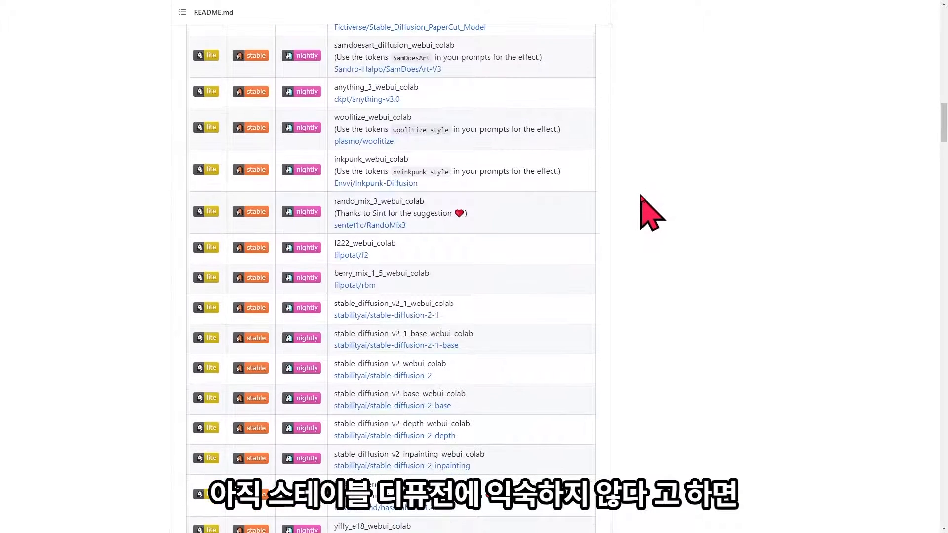
pyautogui.scroll(7, 652, 227)
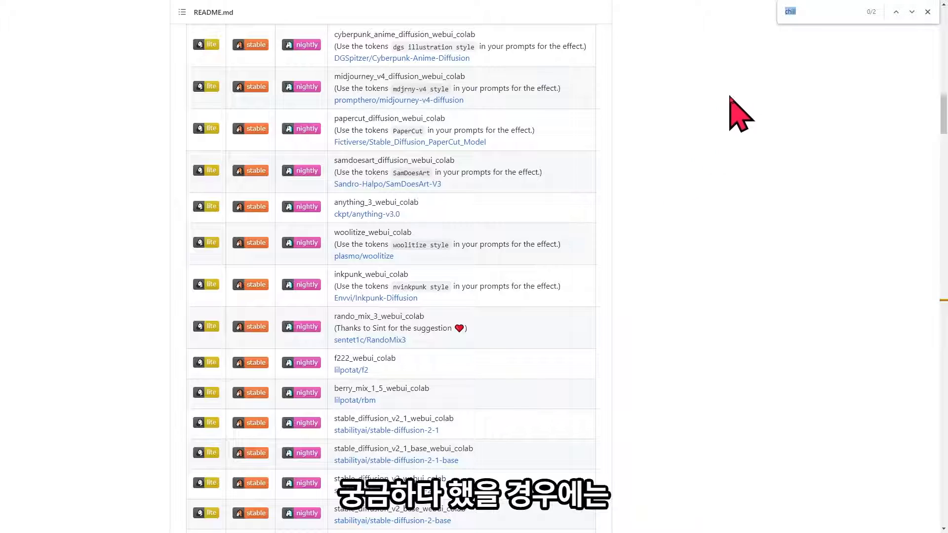
pyautogui.click(804, 15)
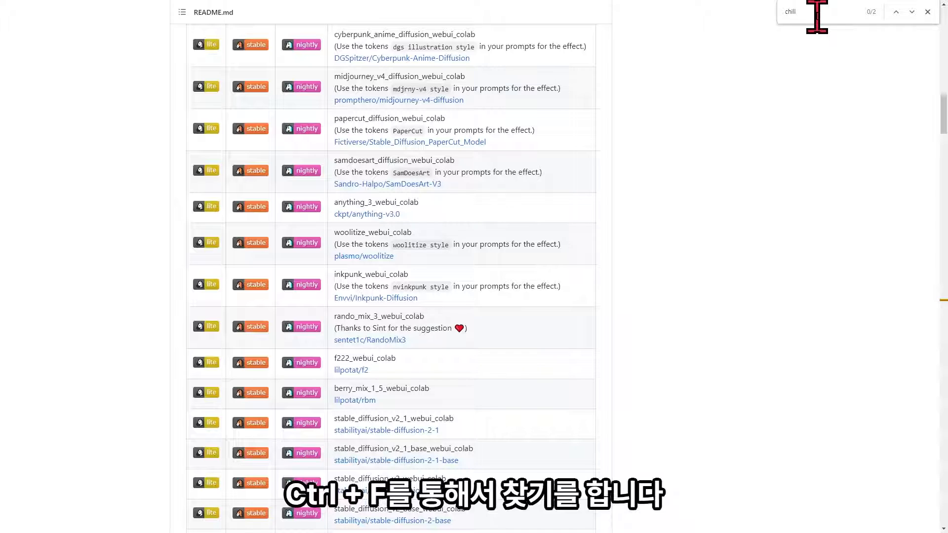
pyautogui.press('Return')
pyautogui.press('Return')
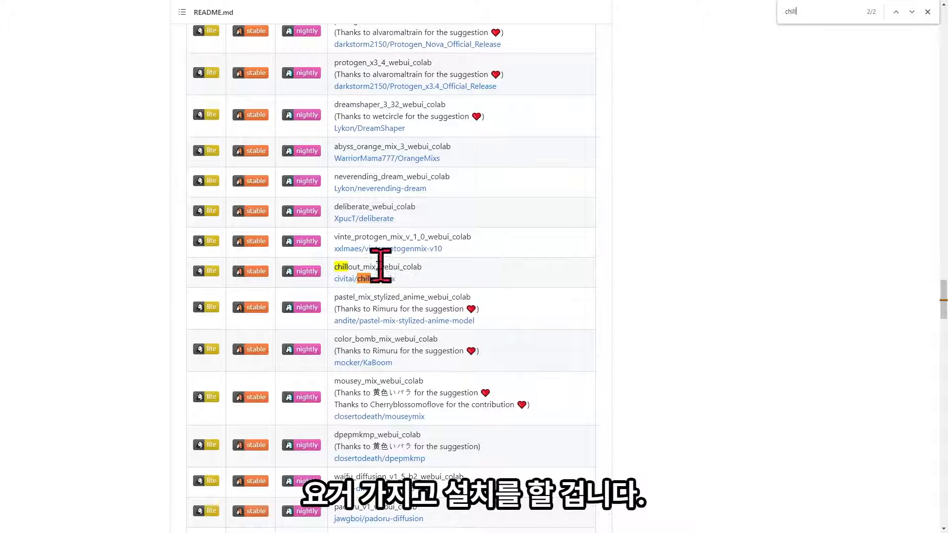
pyautogui.click(254, 275)
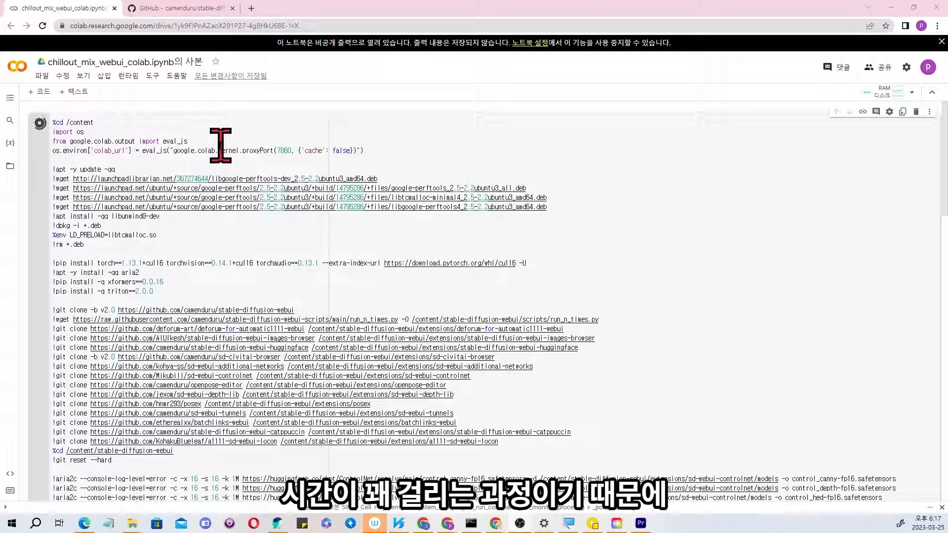
# Open the Public WebUI Colab cloudflared URL at the end of the notebook cell's output
pyautogui.scroll(-15, 222, 155)
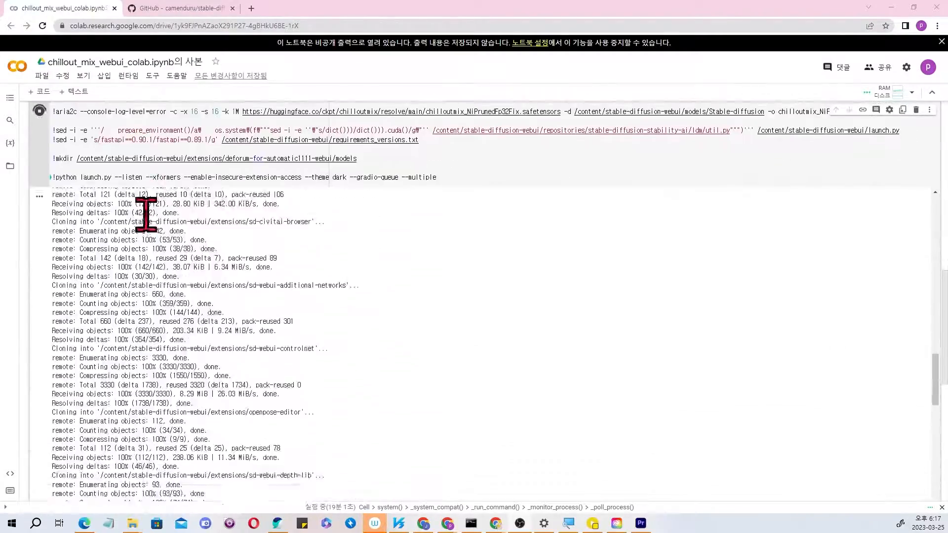
pyautogui.scroll(-15, 328, 317)
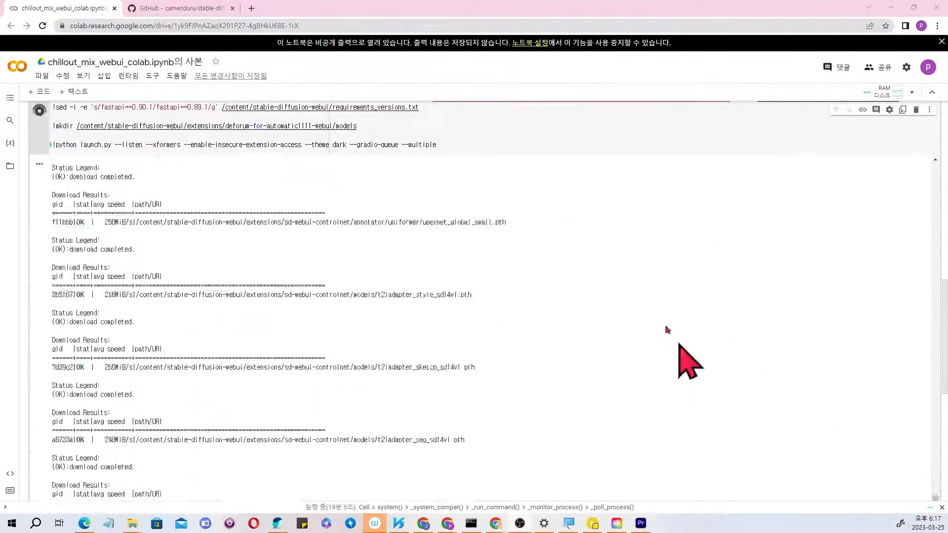
pyautogui.moveTo(943, 302); pyautogui.dragTo(939, 464)
pyautogui.scroll(-12, 413, 162)
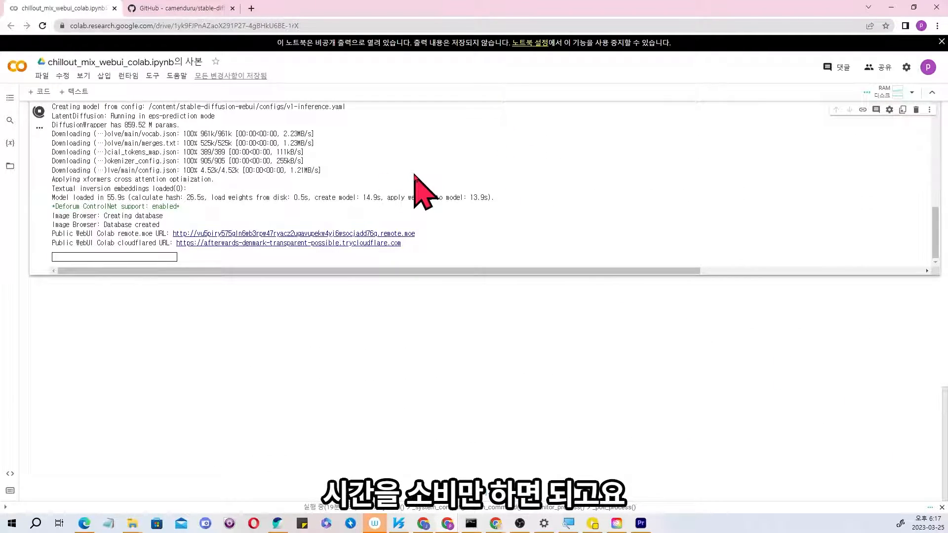
pyautogui.click(345, 243)
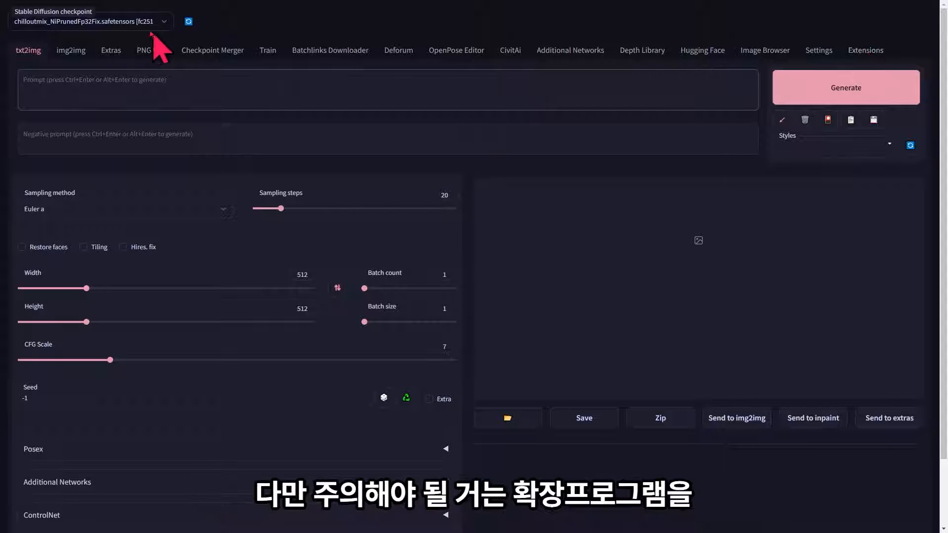
# Examine the form for installing extensions from a URL and the list of installed extensions
pyautogui.click(865, 51)
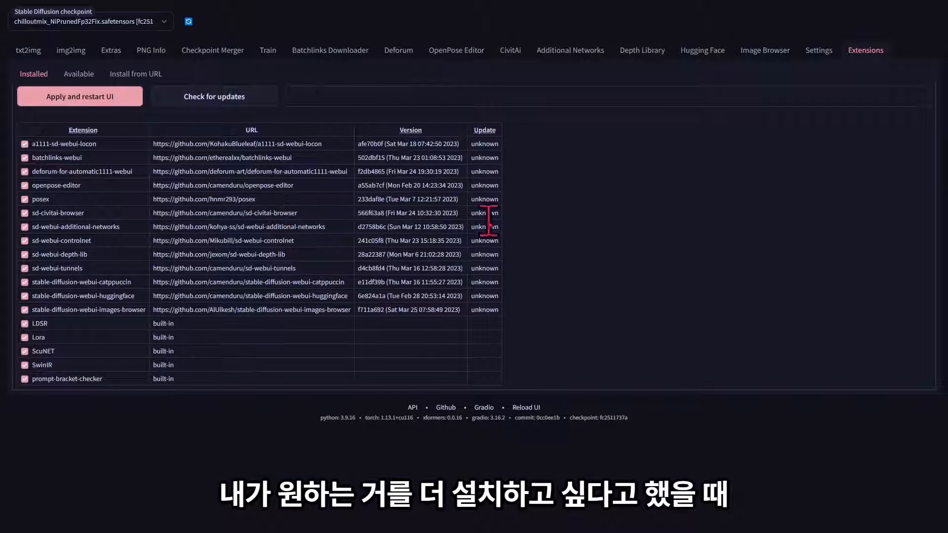
pyautogui.click(146, 73)
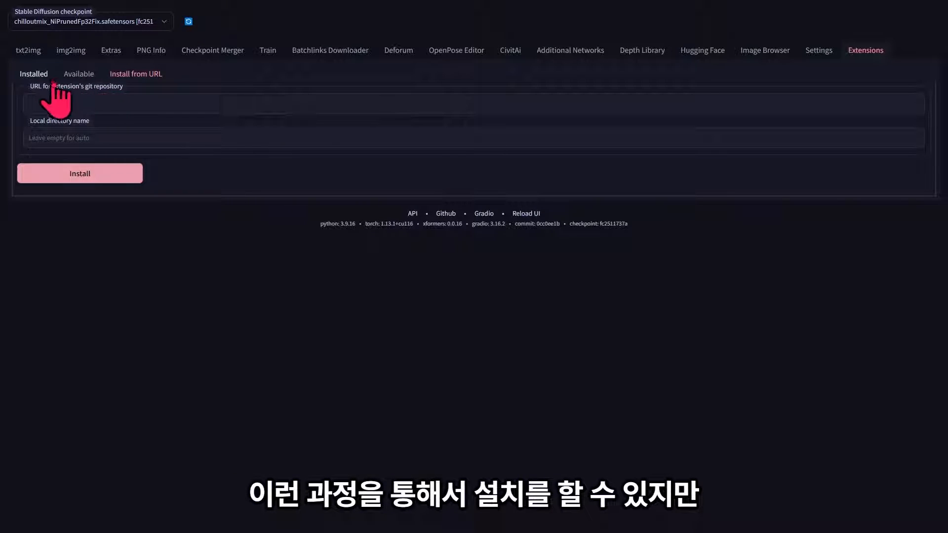
pyautogui.click(34, 75)
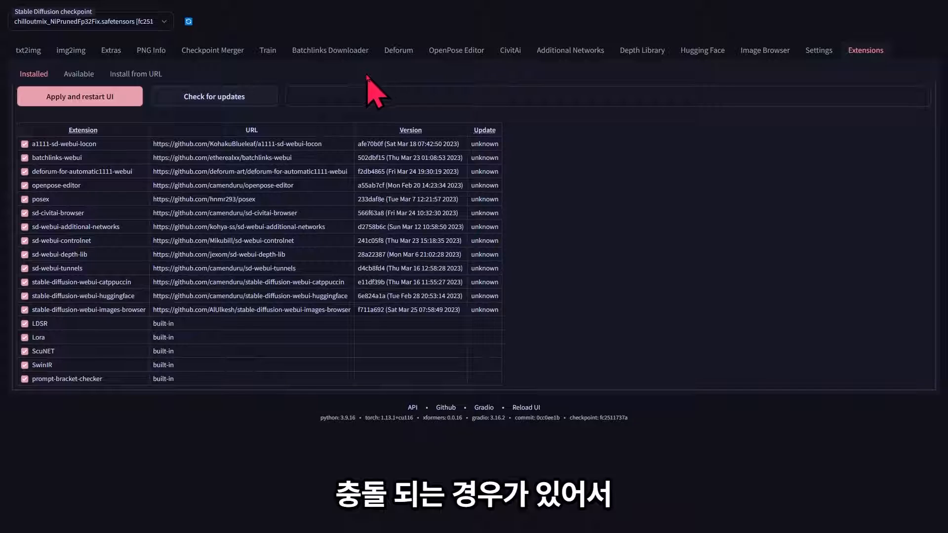
# Look through the Checkpoint Merger, PNG Info and Extras pages and return to txt2img
pyautogui.click(217, 51)
pyautogui.click(147, 51)
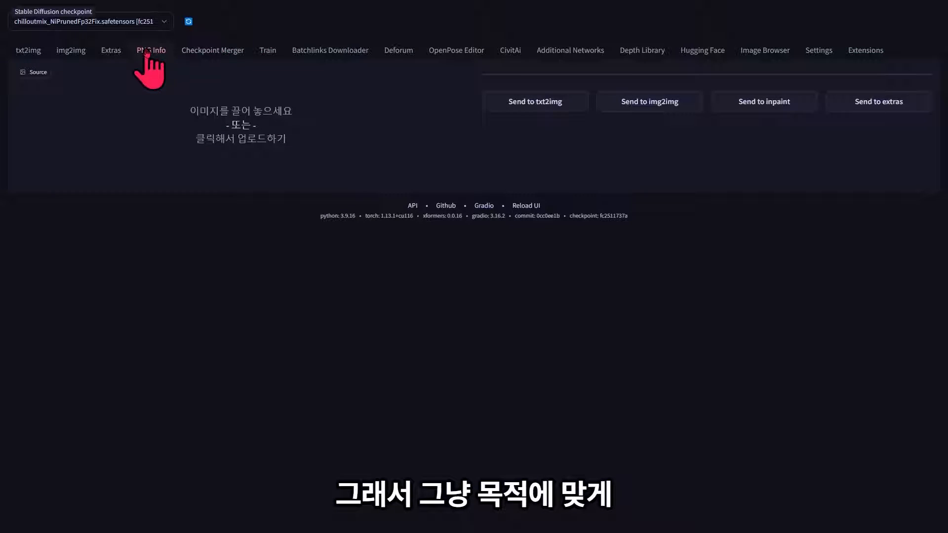
pyautogui.click(111, 51)
pyautogui.click(29, 51)
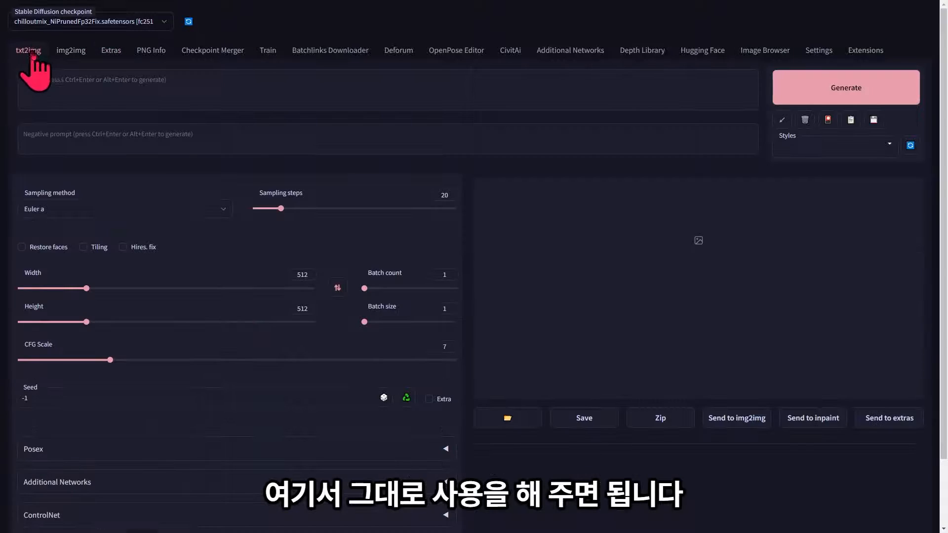
pyautogui.scroll(-2, 292, 222)
pyautogui.scroll(2, 282, 232)
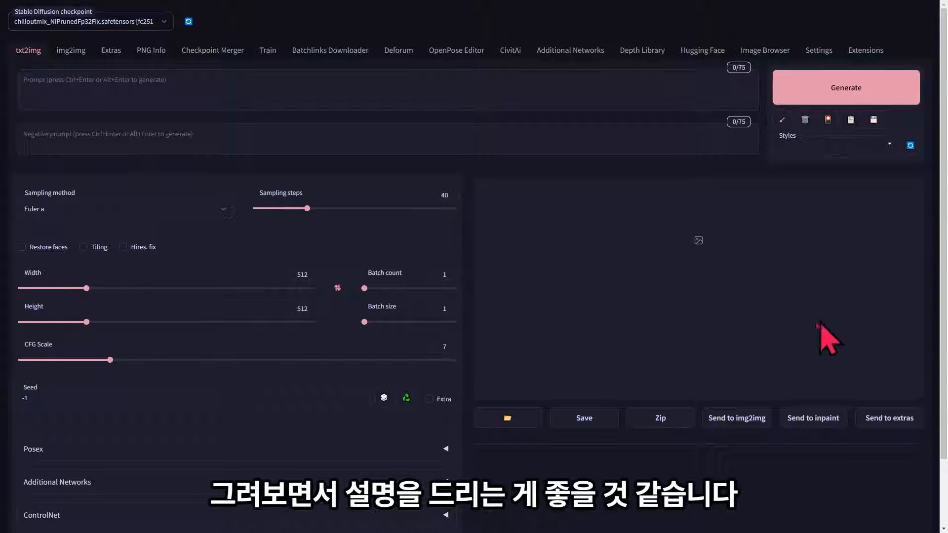
# Set the sampling steps to 40 and the sampling method to DPM++ SDE Karras
pyautogui.click(308, 209)
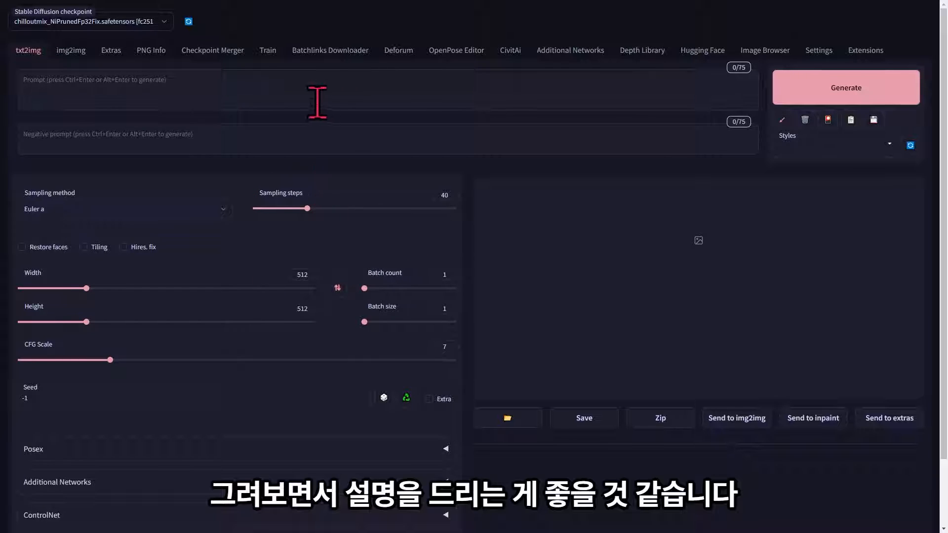
pyautogui.click(165, 23)
pyautogui.click(163, 23)
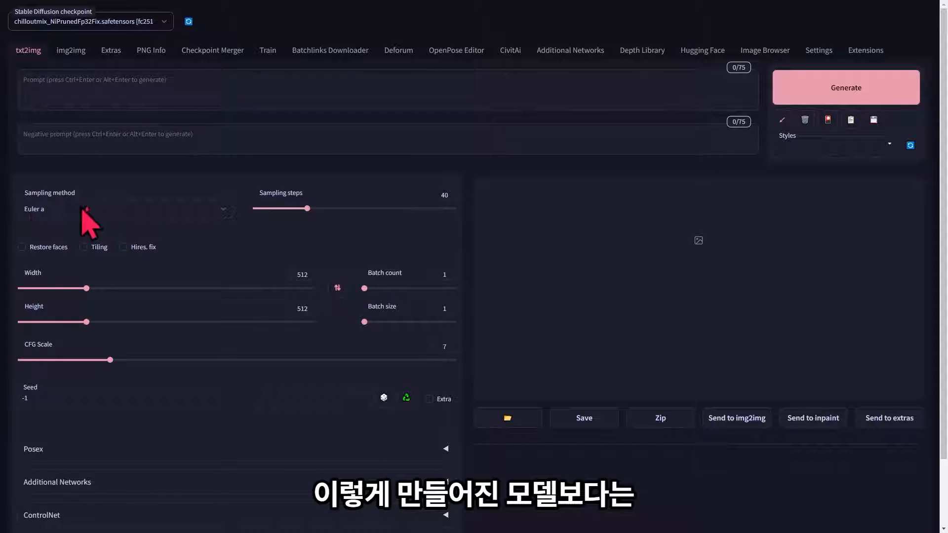
pyautogui.click(217, 210)
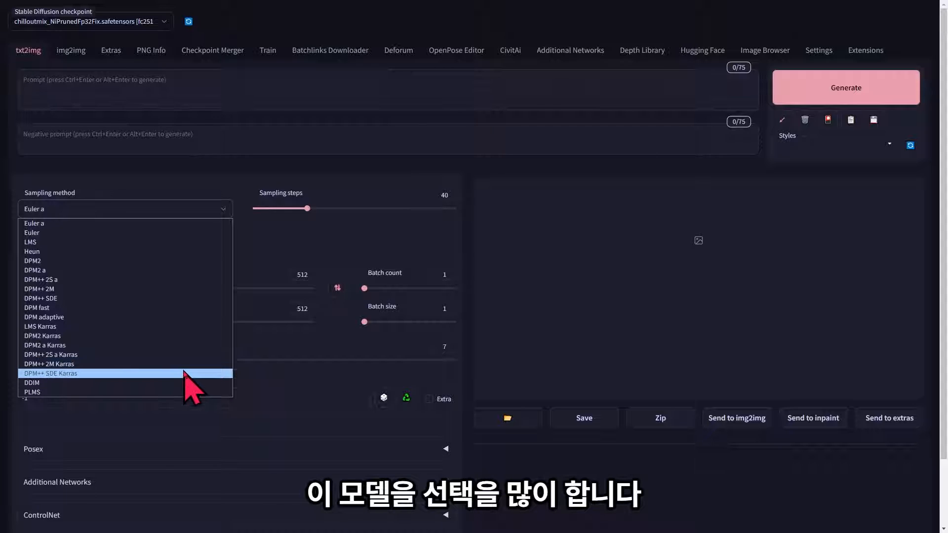
pyautogui.click(183, 373)
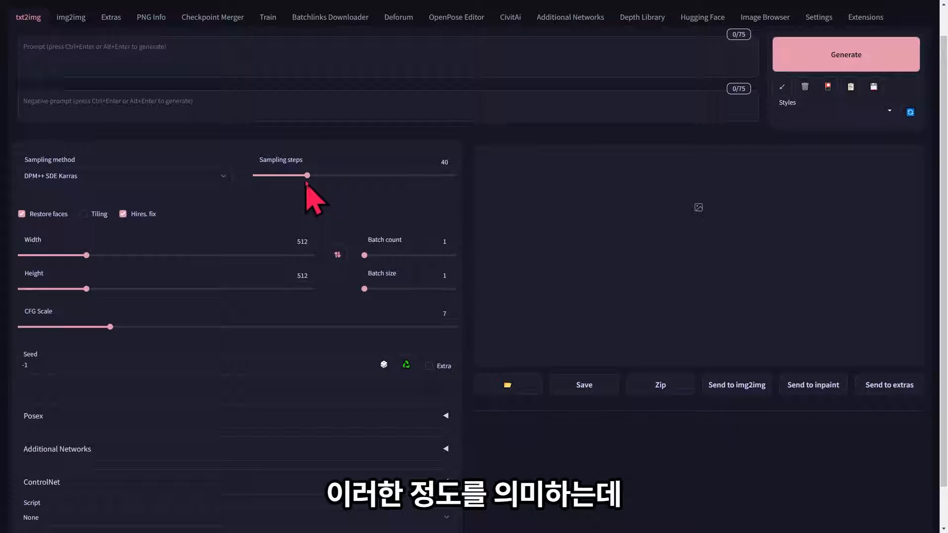
# Change the sampling steps to 20 and back to 40
pyautogui.doubleClick(441, 162)
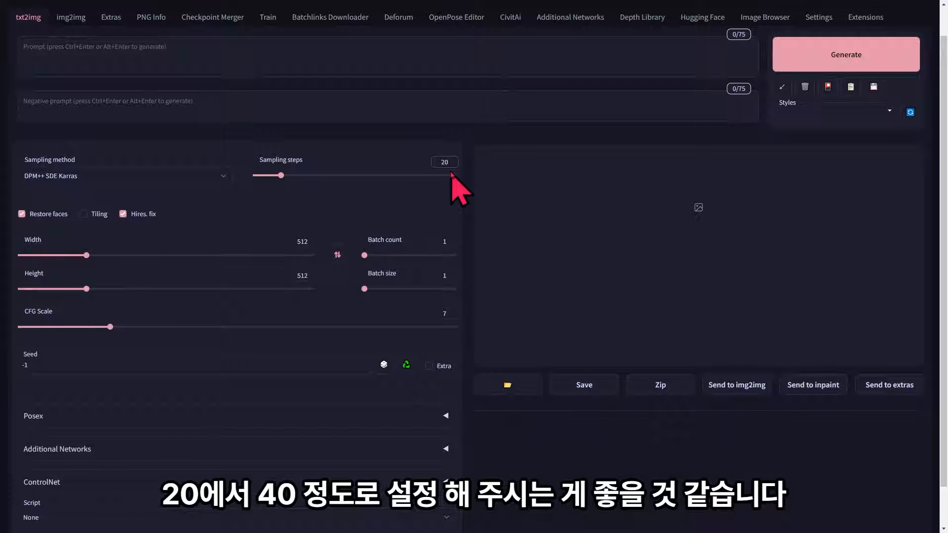
pyautogui.press('BackSpace')
pyautogui.press('BackSpace')
pyautogui.write('4')
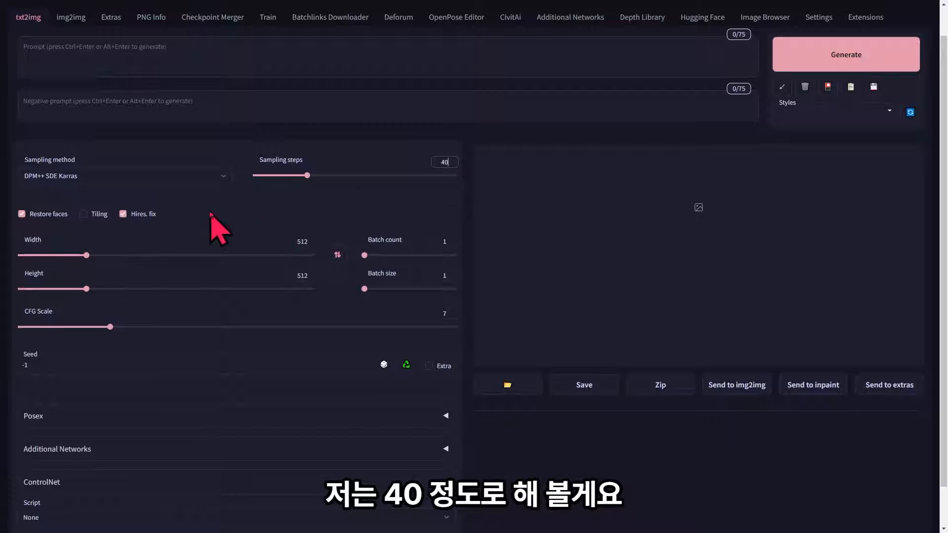
# Switch Hires. fix and Restore faces off and back on
pyautogui.click(123, 214)
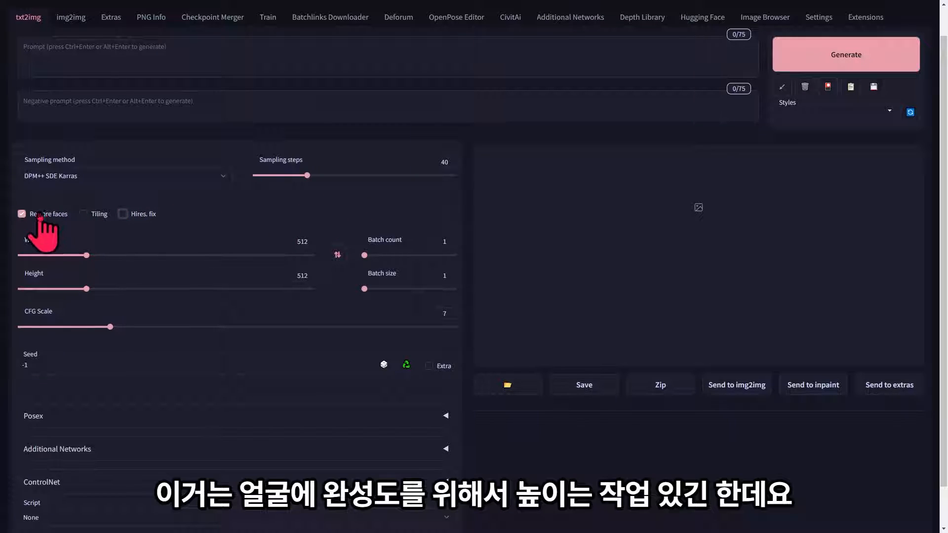
pyautogui.click(23, 215)
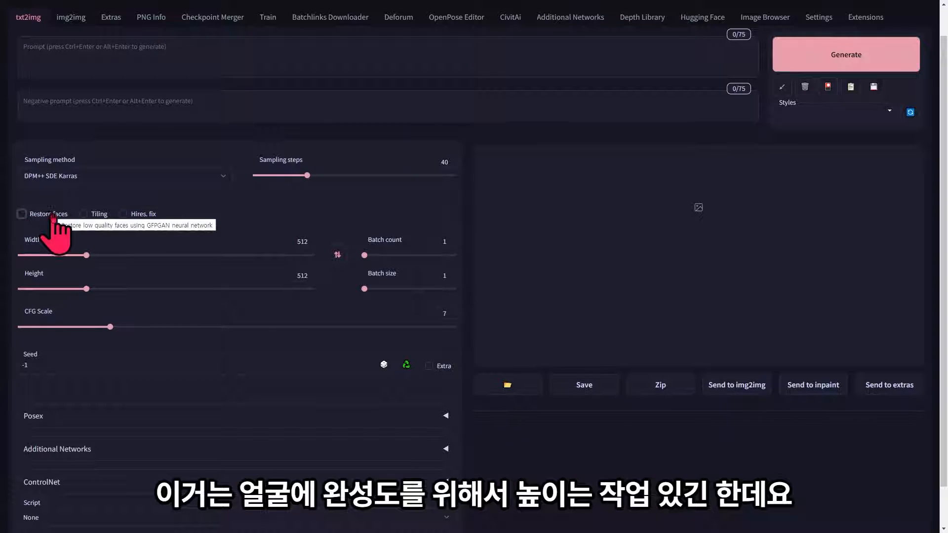
pyautogui.click(23, 215)
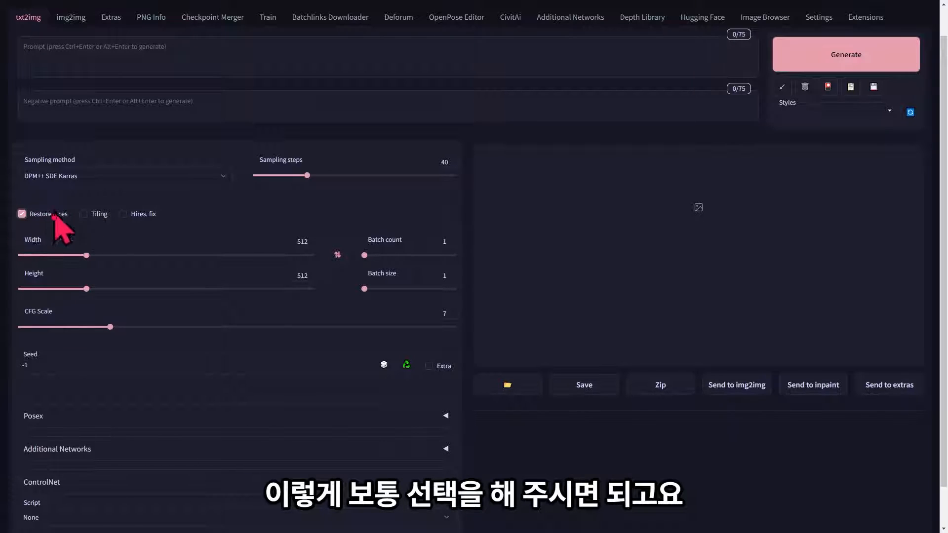
pyautogui.click(123, 215)
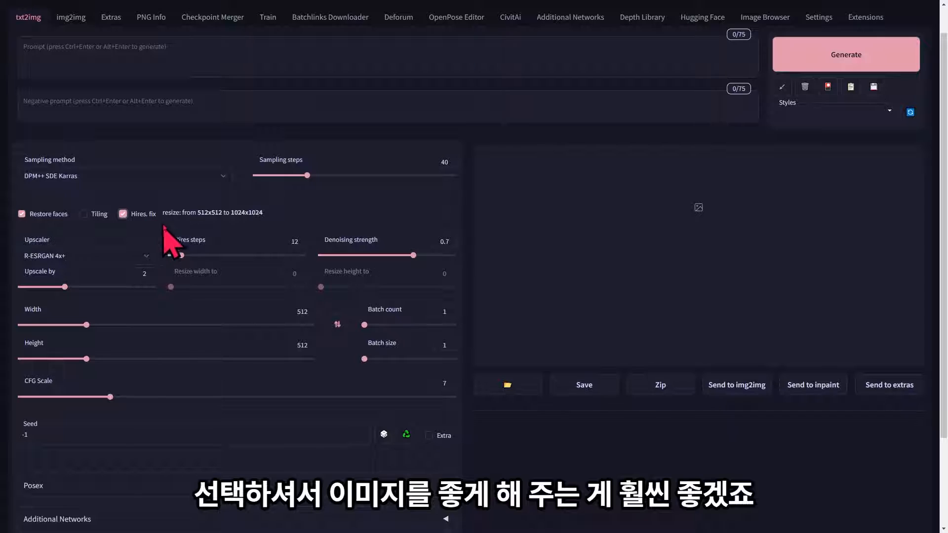
# Change the Hires. fix upscaler to Latent and back to R-ESRGAN 4x+
pyautogui.click(143, 255)
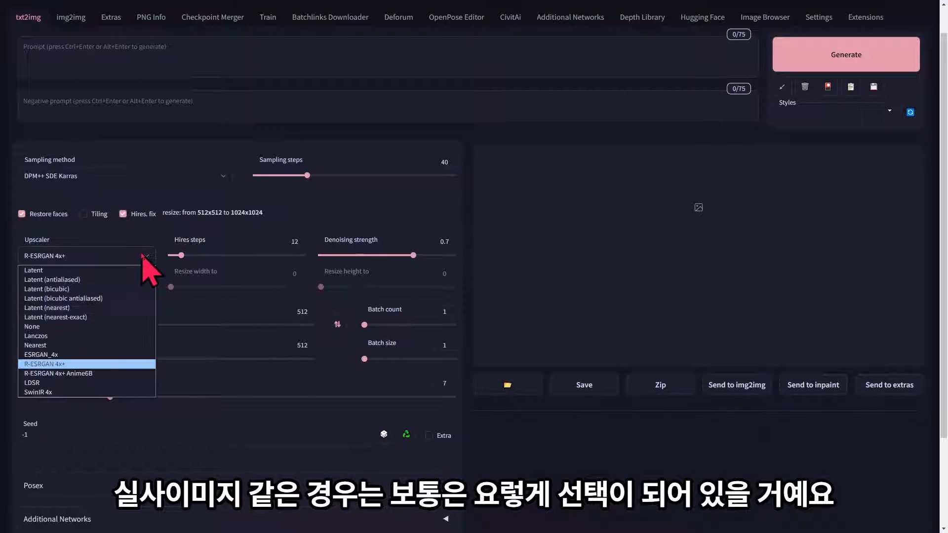
pyautogui.click(140, 271)
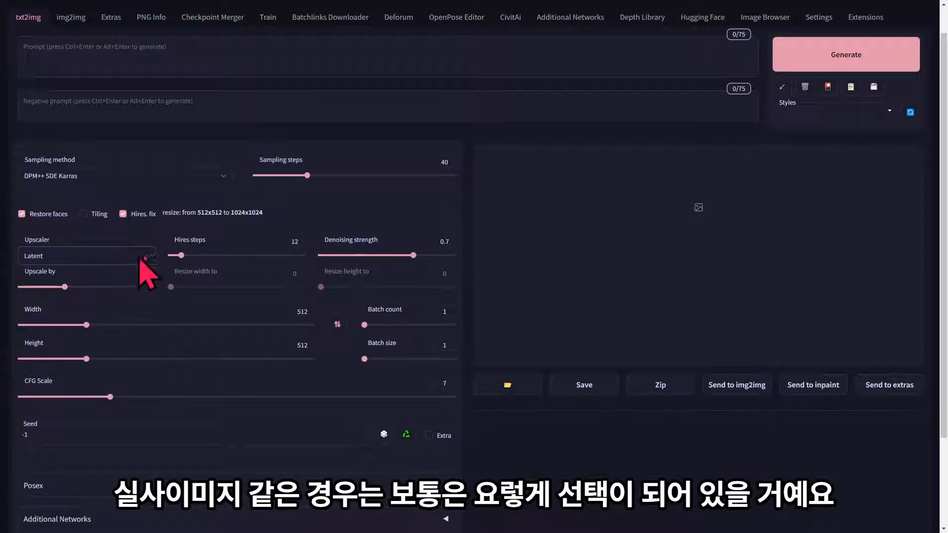
pyautogui.click(145, 256)
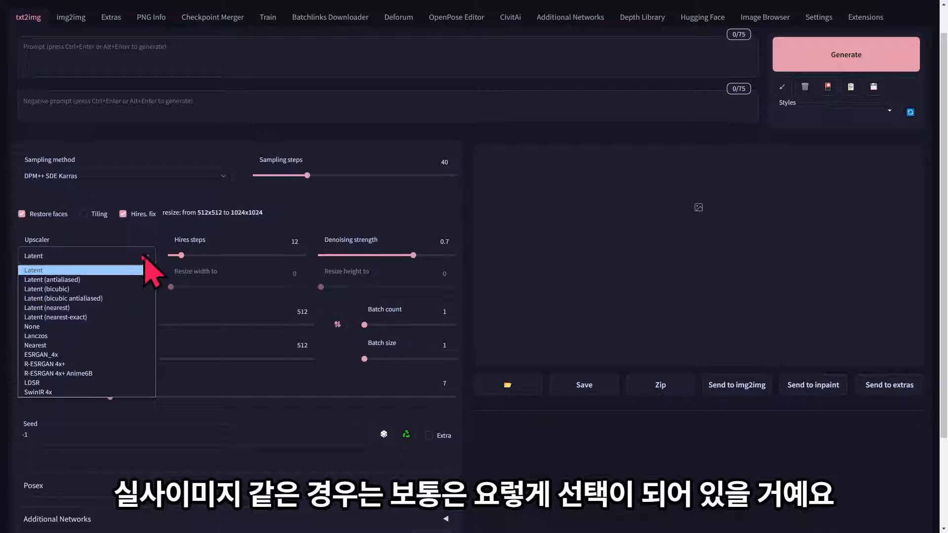
pyautogui.click(132, 366)
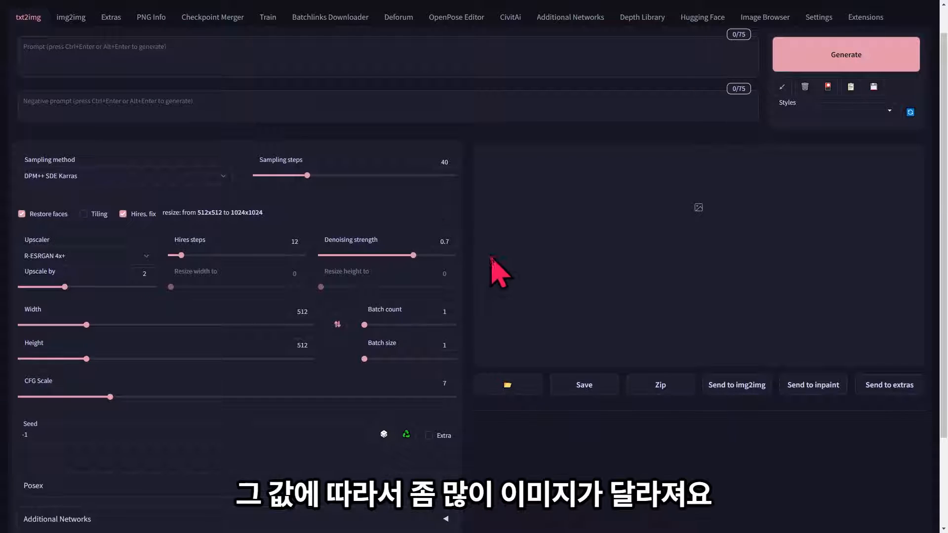
# Set the denoising strength to 0.3 and the image height to 768
pyautogui.moveTo(413, 255); pyautogui.dragTo(360, 261)
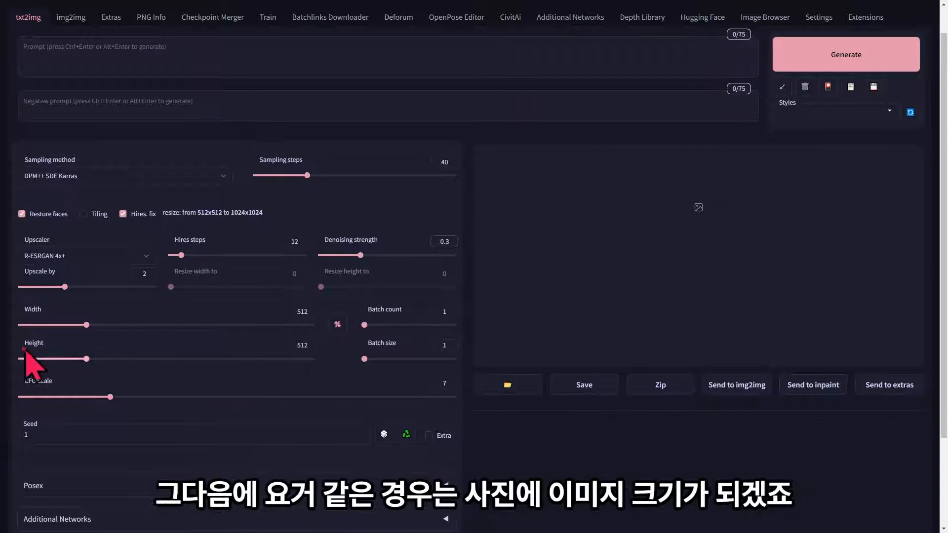
pyautogui.moveTo(88, 359); pyautogui.dragTo(121, 359)
pyautogui.doubleClick(303, 345)
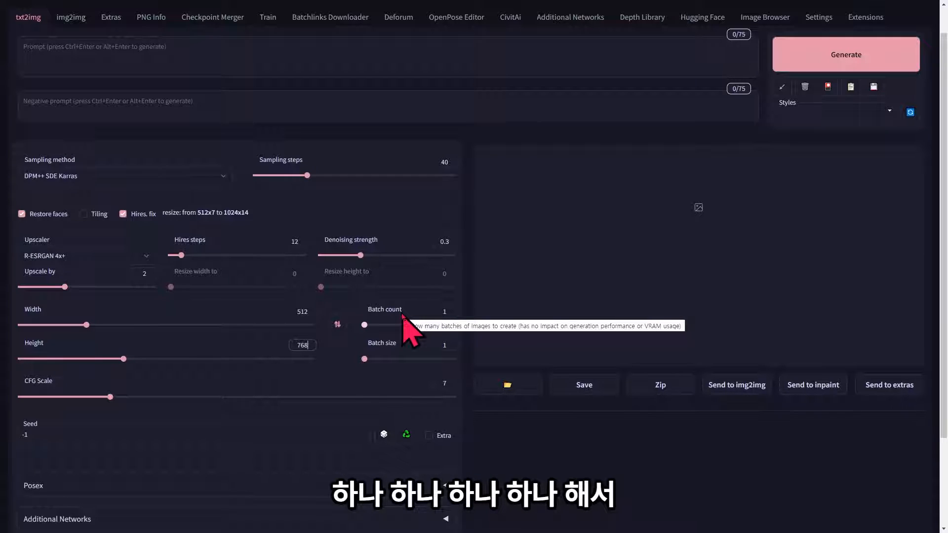
# Try a batch count of 2 with a batch size of 3, and a batch count of 3 with a batch size of 2
pyautogui.doubleClick(452, 310)
pyautogui.write('2')
pyautogui.doubleClick(447, 345)
pyautogui.write('3')
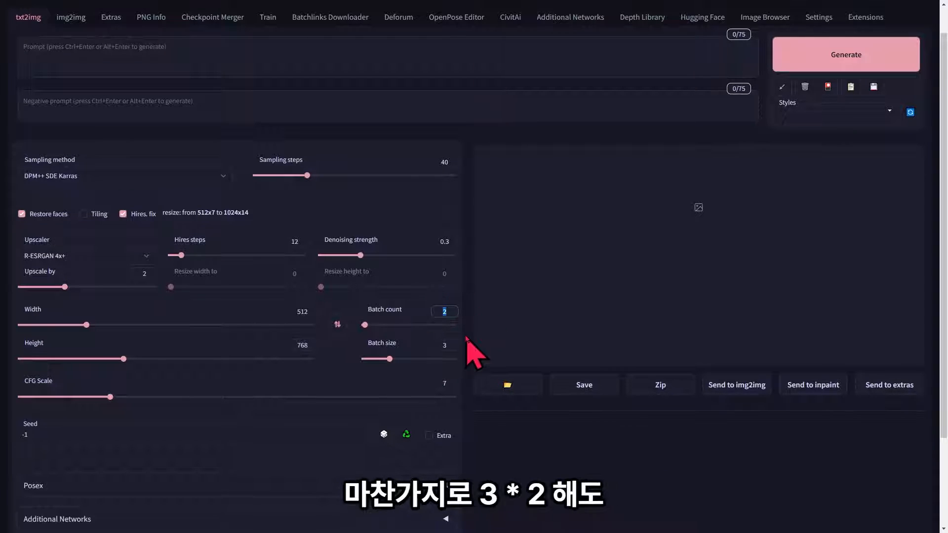
pyautogui.write('3')
pyautogui.doubleClick(439, 345)
pyautogui.write('2')
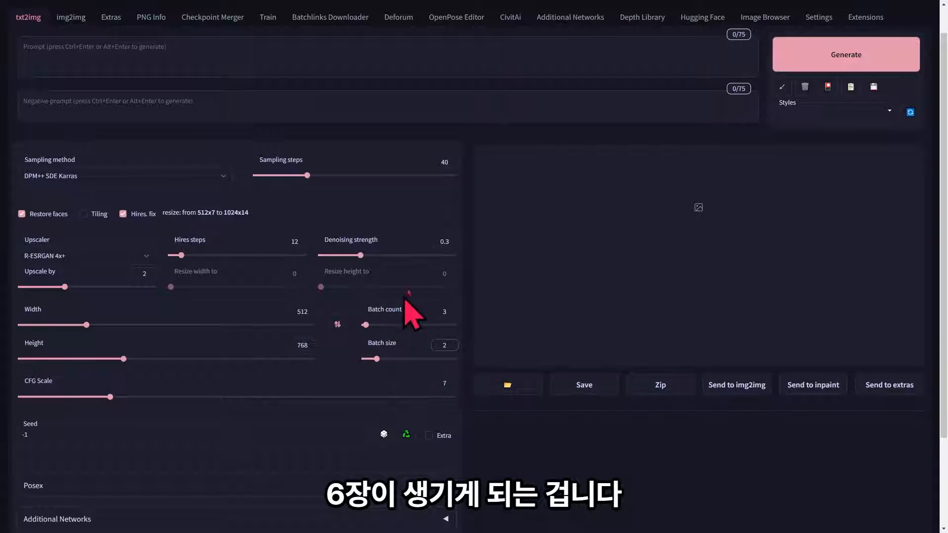
# Set the batch size to 1 and the batch count to 4
pyautogui.doubleClick(444, 311)
pyautogui.moveTo(452, 344); pyautogui.dragTo(425, 349)
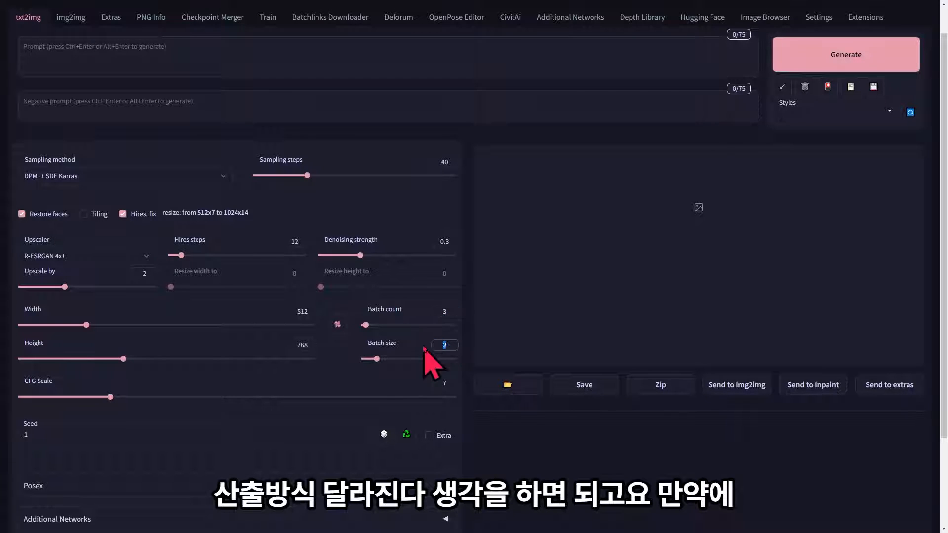
pyautogui.write('1')
pyautogui.moveTo(453, 313); pyautogui.dragTo(426, 312)
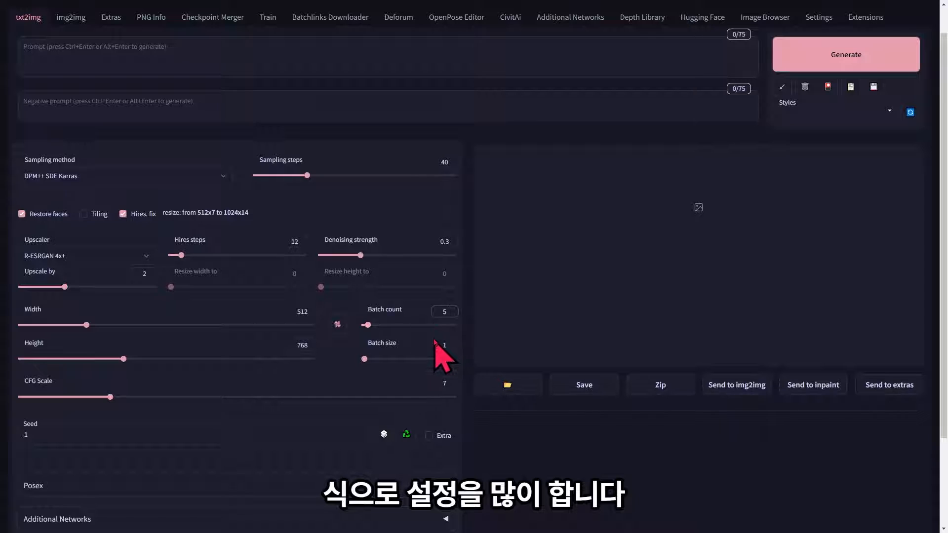
pyautogui.moveTo(451, 312); pyautogui.dragTo(427, 316)
pyautogui.write('4')
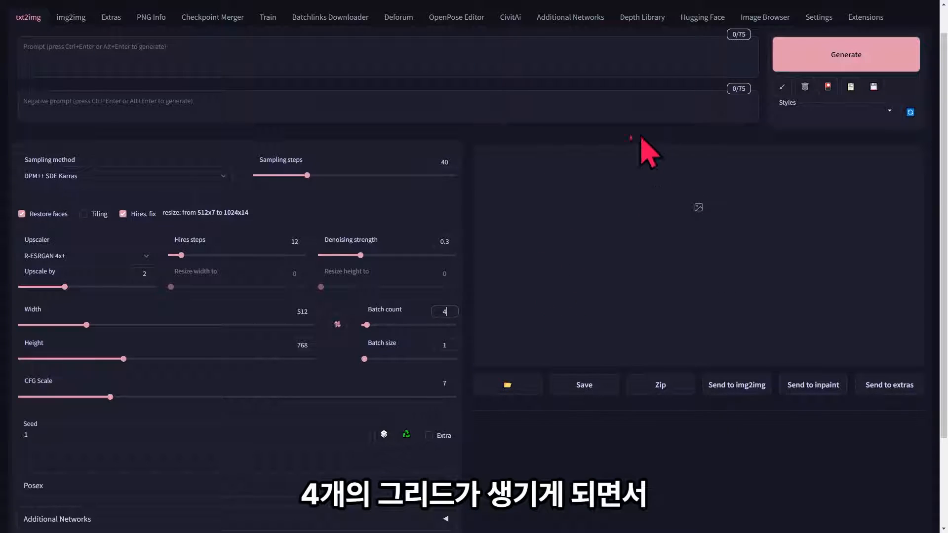
pyautogui.click(716, 345)
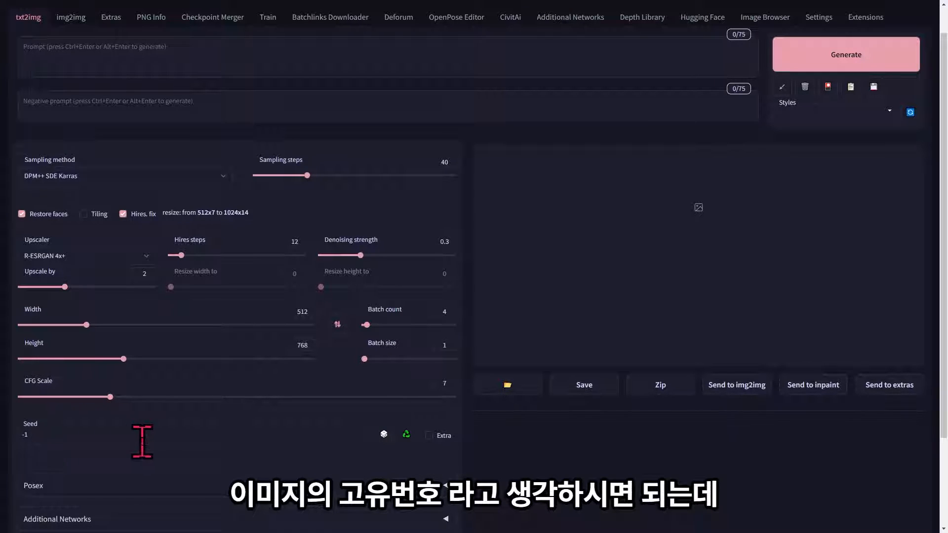
pyautogui.moveTo(43, 434); pyautogui.dragTo(18, 430)
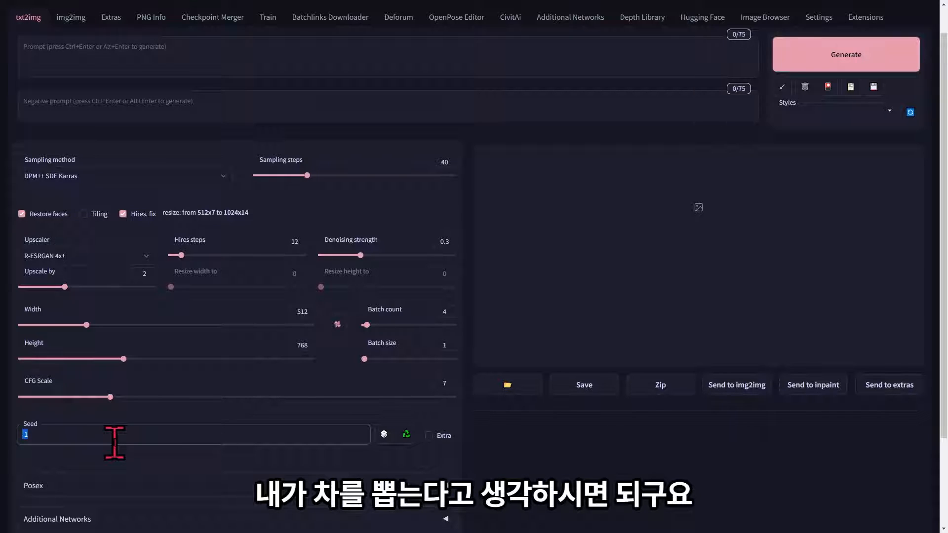
pyautogui.click(156, 462)
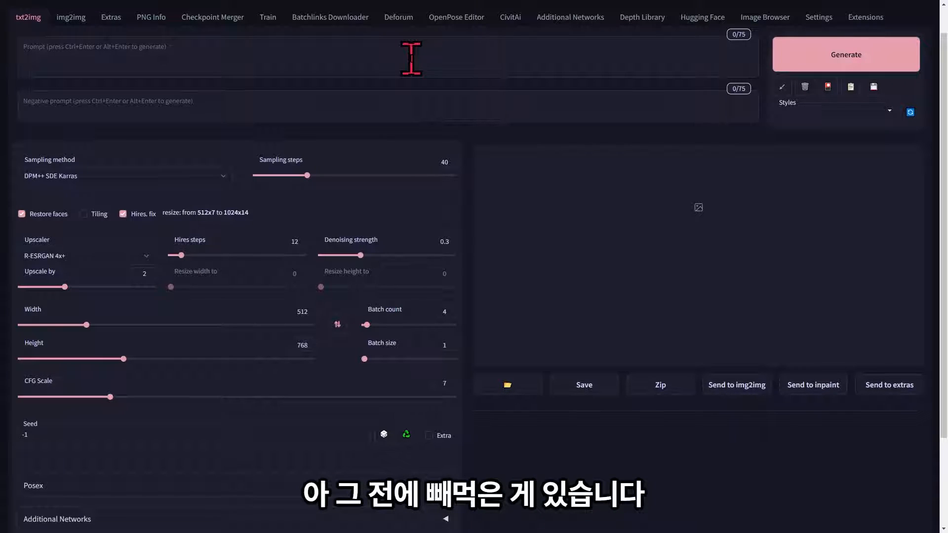
# In the settings for saving paths, replace the outputs part of the txt2img images directory with /content/drive/MyDrive/SD/outputs
pyautogui.click(819, 18)
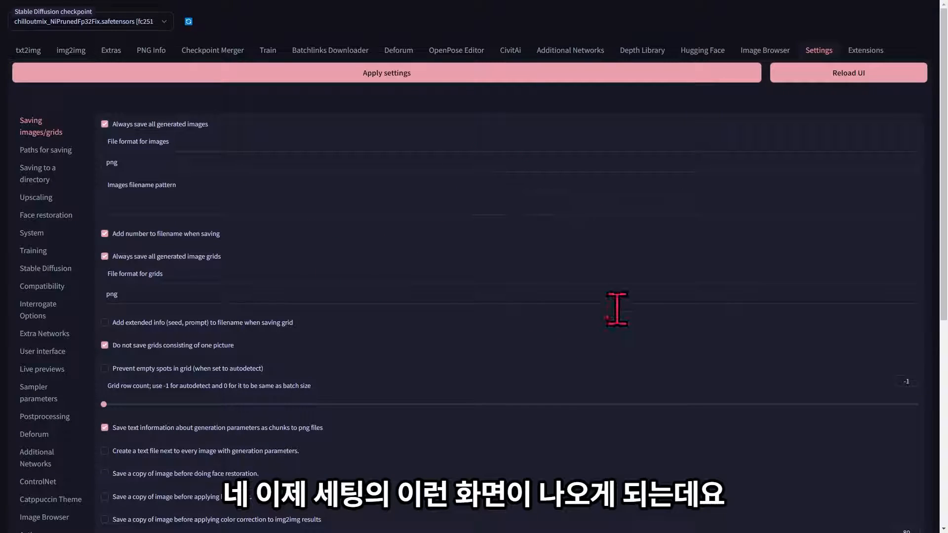
pyautogui.scroll(-2, 64, 222)
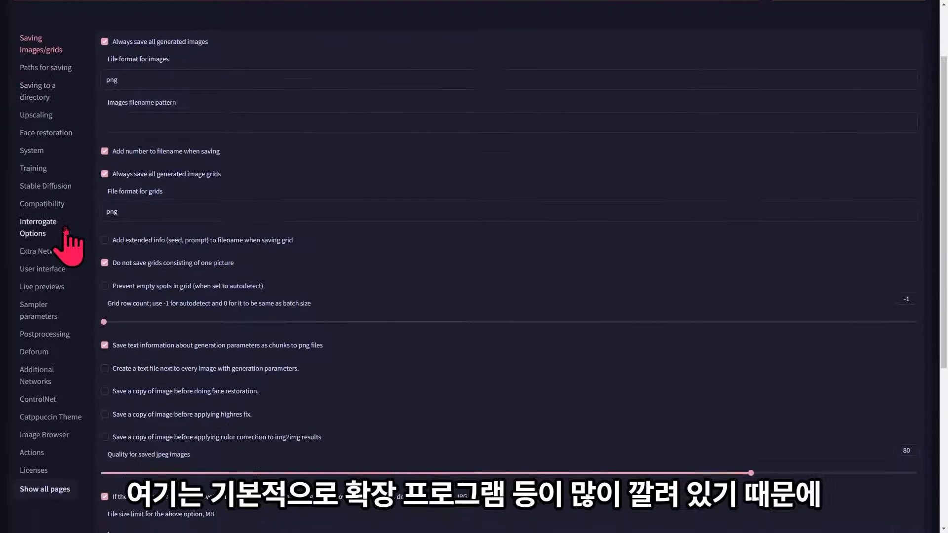
pyautogui.scroll(2, 60, 380)
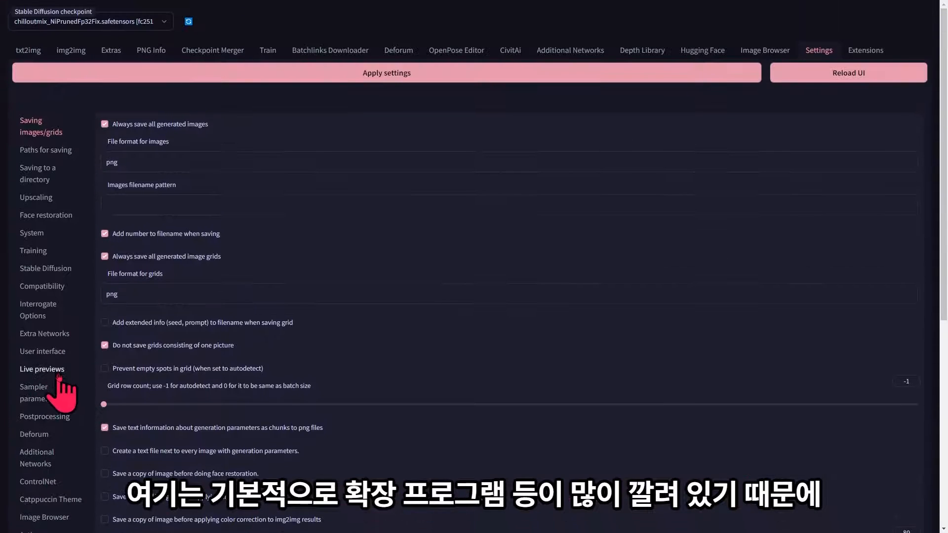
pyautogui.scroll(-2, 76, 314)
pyautogui.scroll(2, 69, 346)
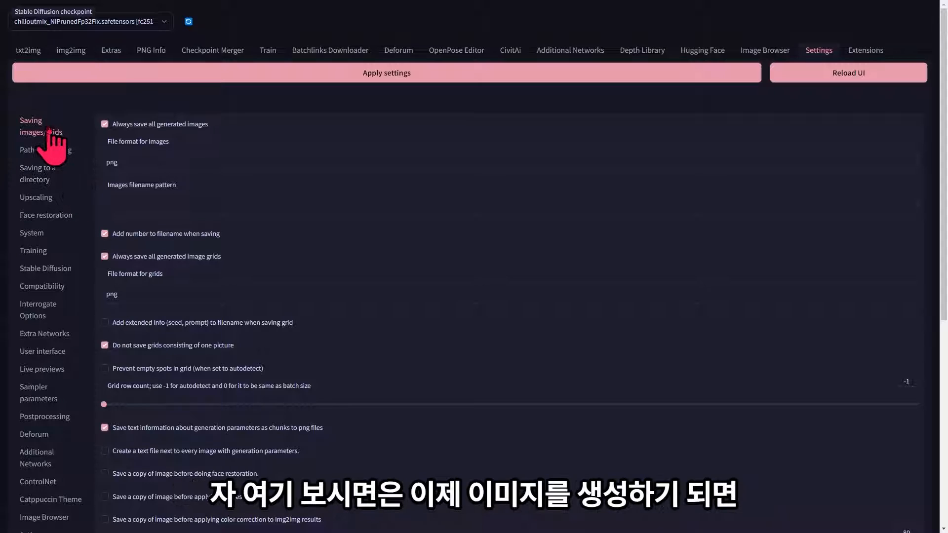
pyautogui.click(47, 150)
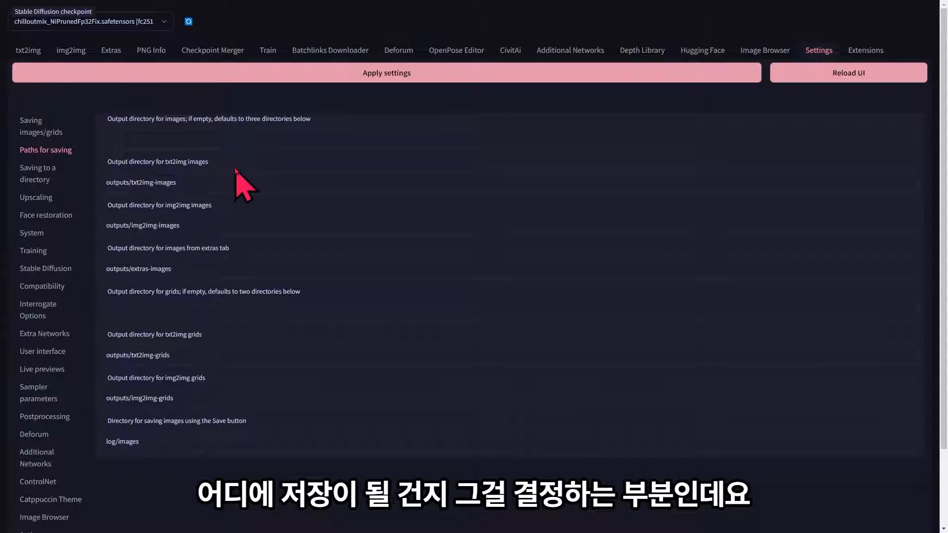
pyautogui.moveTo(133, 182); pyautogui.dragTo(107, 180)
pyautogui.doubleClick(127, 182)
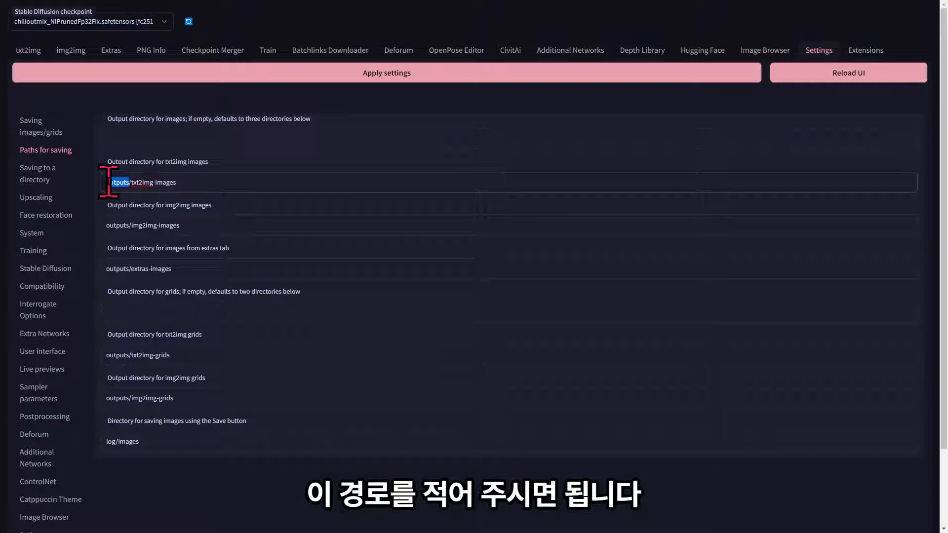
pyautogui.write('/content/drive/MyDrive/SD/outputs')
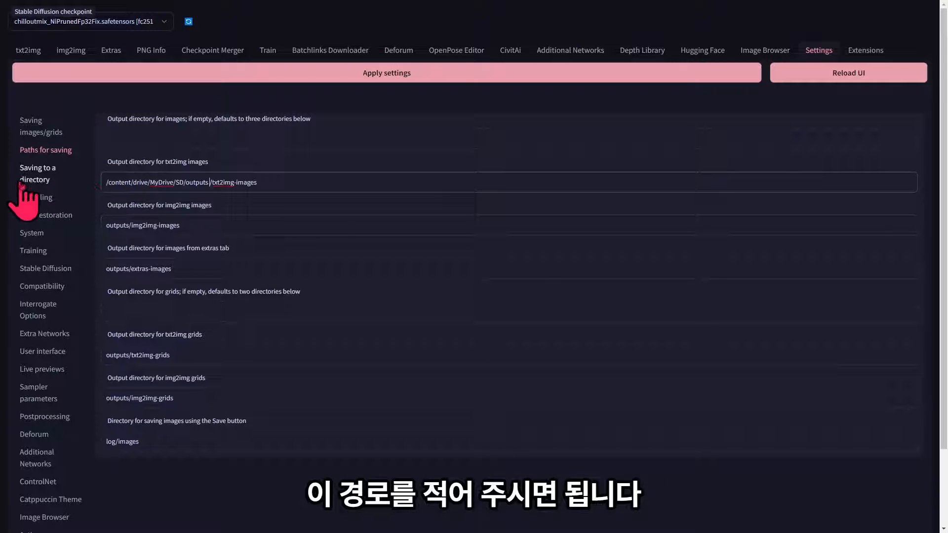
# Replace the outputs part of the img2img images and extras images directories with /content/drive/MyDrive/SD/outputs
pyautogui.click(108, 221)
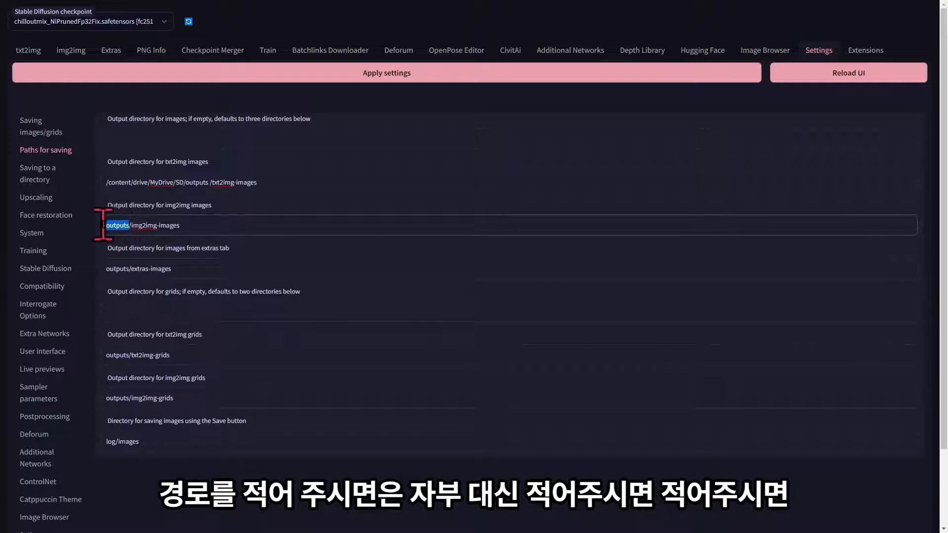
pyautogui.write('/content/drive/MyDrive/SD/outputs')
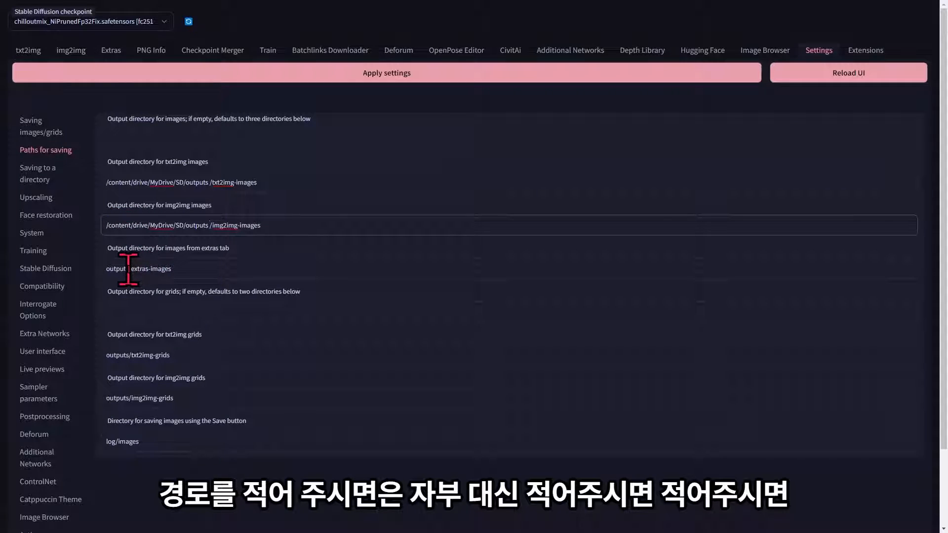
pyautogui.moveTo(128, 269); pyautogui.dragTo(113, 271)
pyautogui.write('/content/drive/MyDrive/SD/outputs')
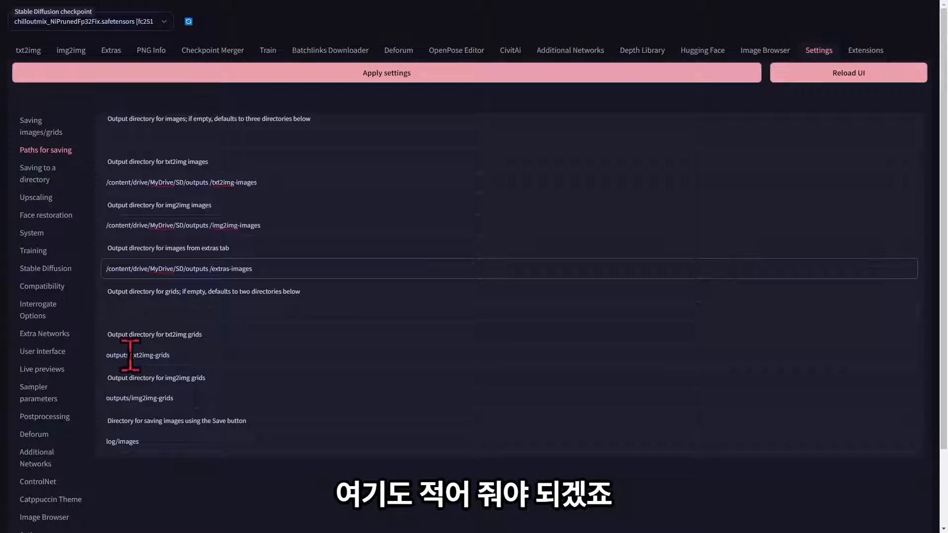
# Replace the outputs part of the txt2img grids and img2img grids directories with /content/drive/MyDrive/SD/outputs
pyautogui.moveTo(131, 355); pyautogui.dragTo(115, 356)
pyautogui.write('/content/drive/MyDrive/SD/outputs')
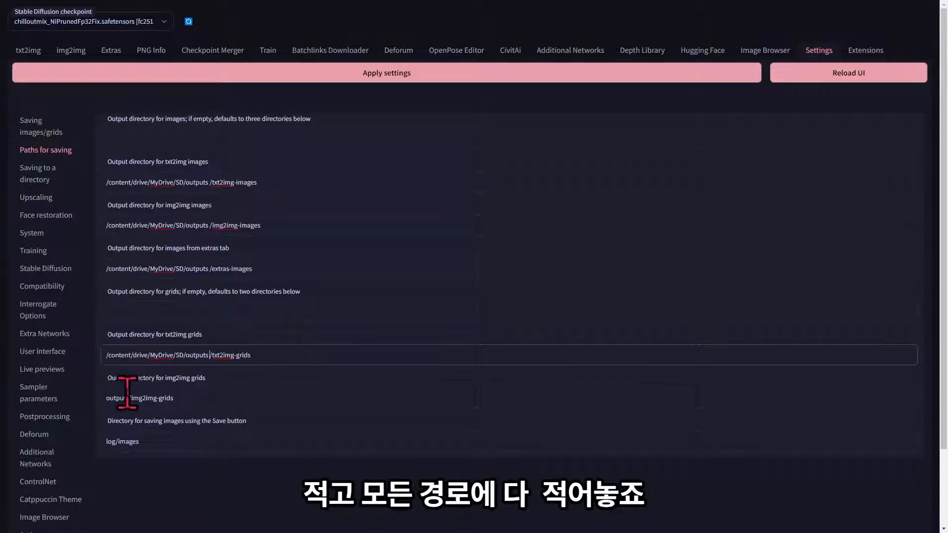
pyautogui.moveTo(128, 398); pyautogui.dragTo(106, 398)
pyautogui.write('/content/drive/MyDrive/SD/outputs')
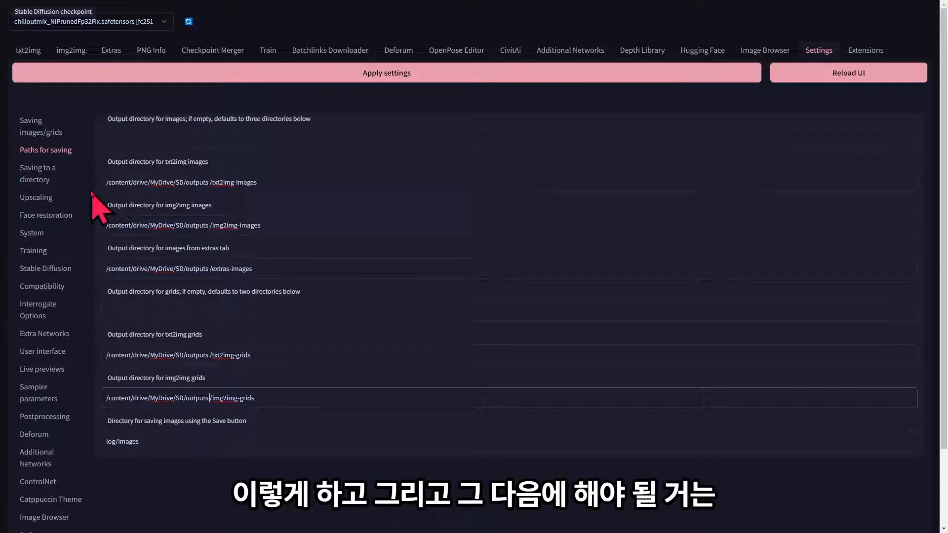
# Refresh the SD VAE list in the Stable Diffusion settings and check which VAE options it offers
pyautogui.click(48, 271)
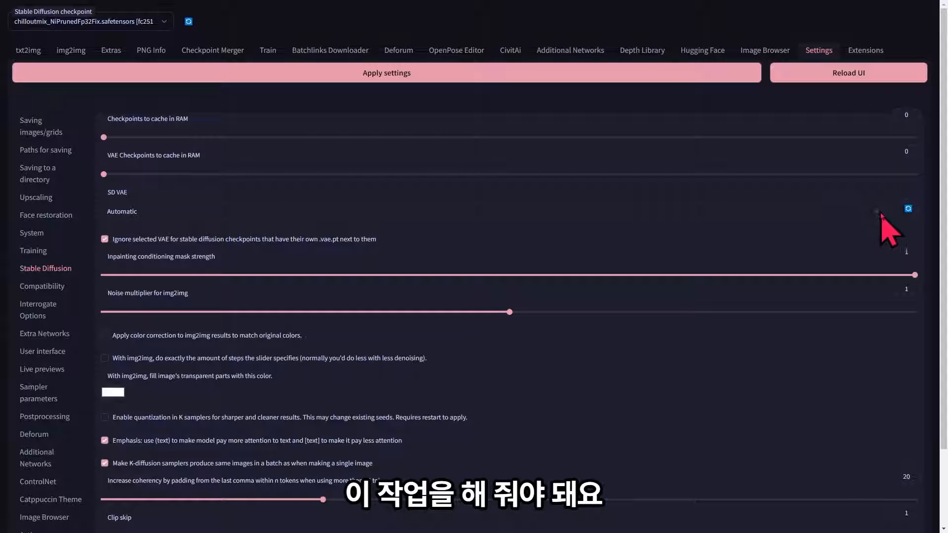
pyautogui.click(907, 209)
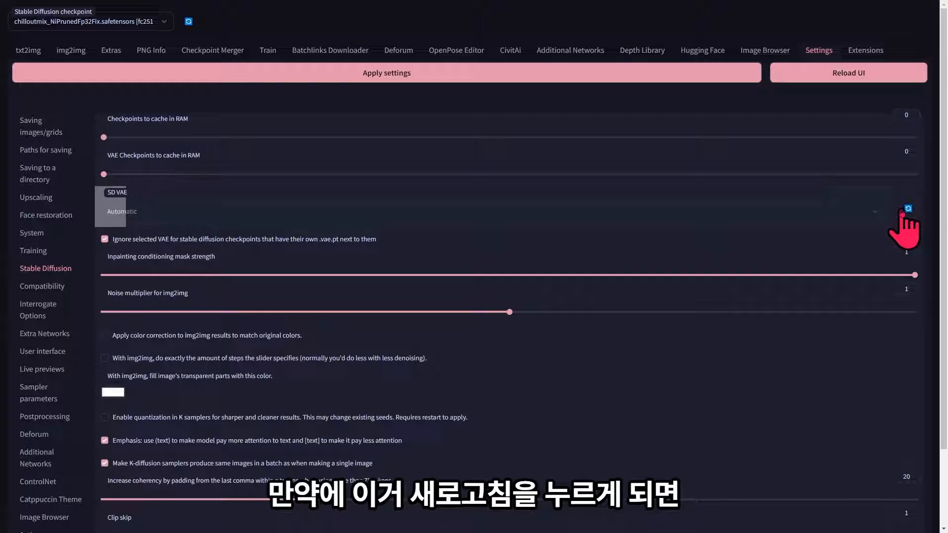
pyautogui.click(876, 212)
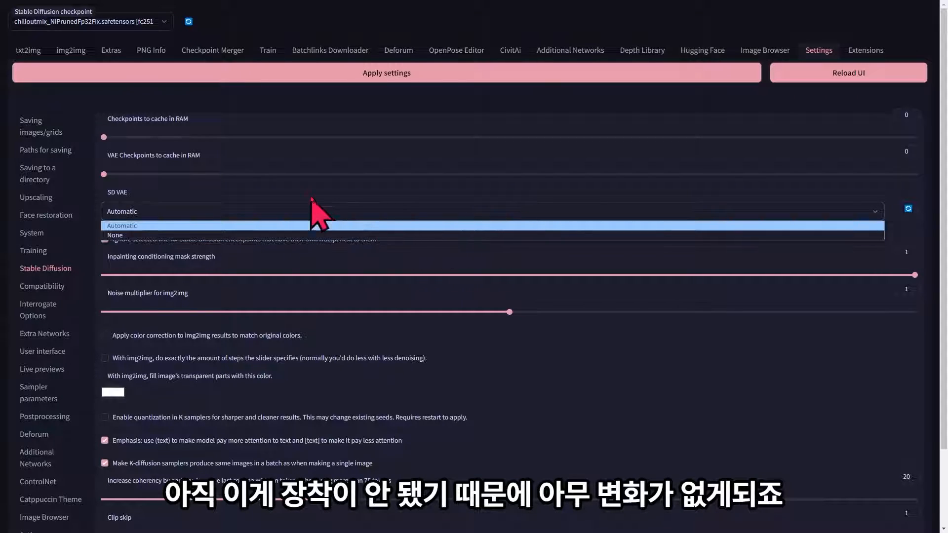
pyautogui.click(450, 187)
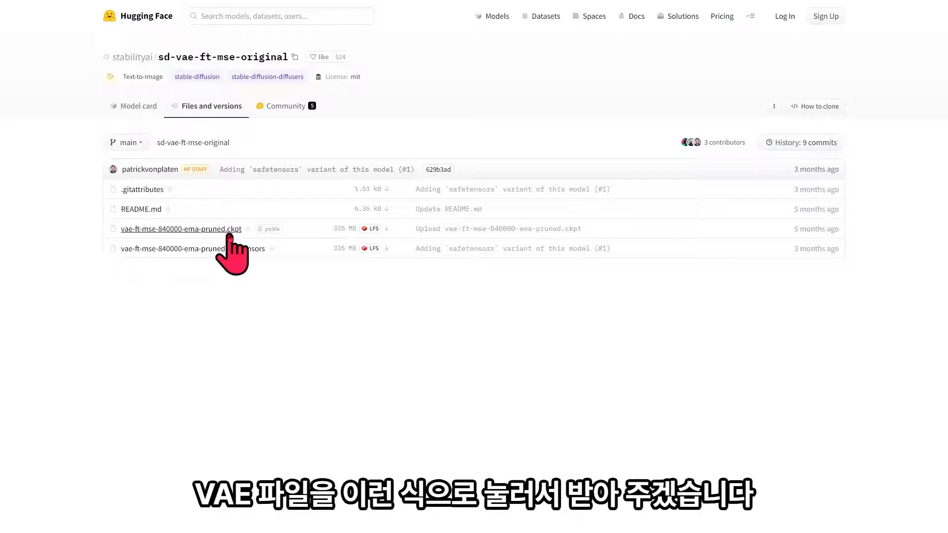
# Download vae-ft-mse-840000-ema-pruned.ckpt from the sd-vae-ft-mse-original repository on Hugging Face
pyautogui.click(388, 229)
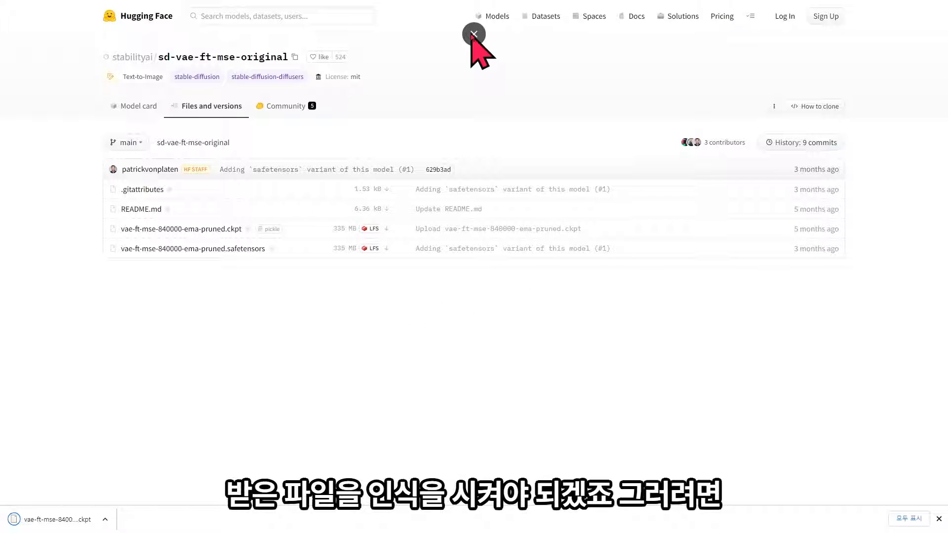
# In the Colab notebook's files, upload vae-ft-mse-840000-ema-pruned.ckpt to the stable-diffusion-webui/models/VAE folder
pyautogui.click(475, 34)
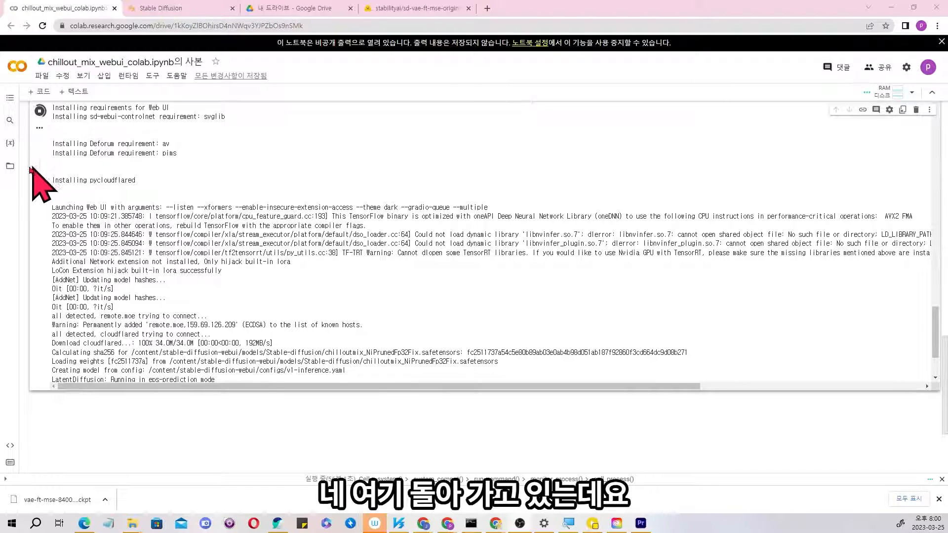
pyautogui.click(9, 168)
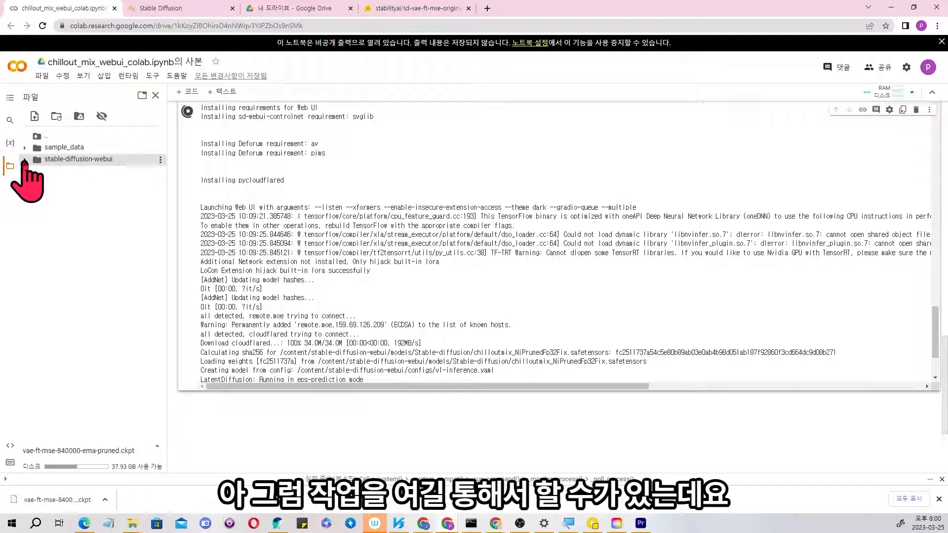
pyautogui.click(24, 159)
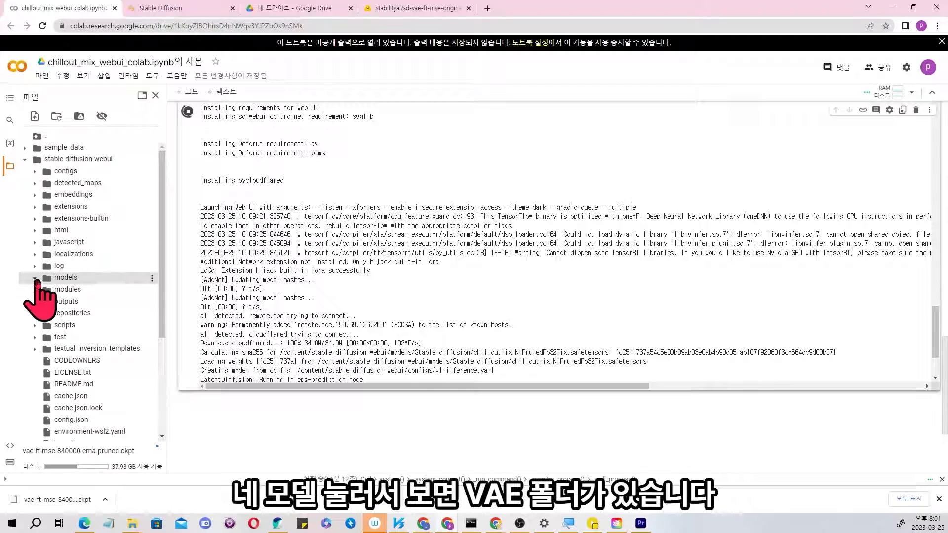
pyautogui.click(35, 280)
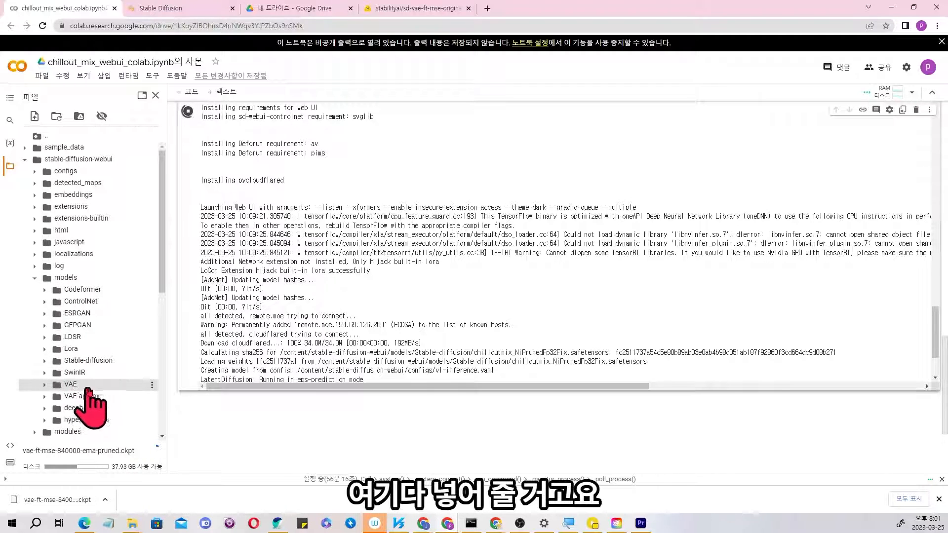
pyautogui.click(153, 386)
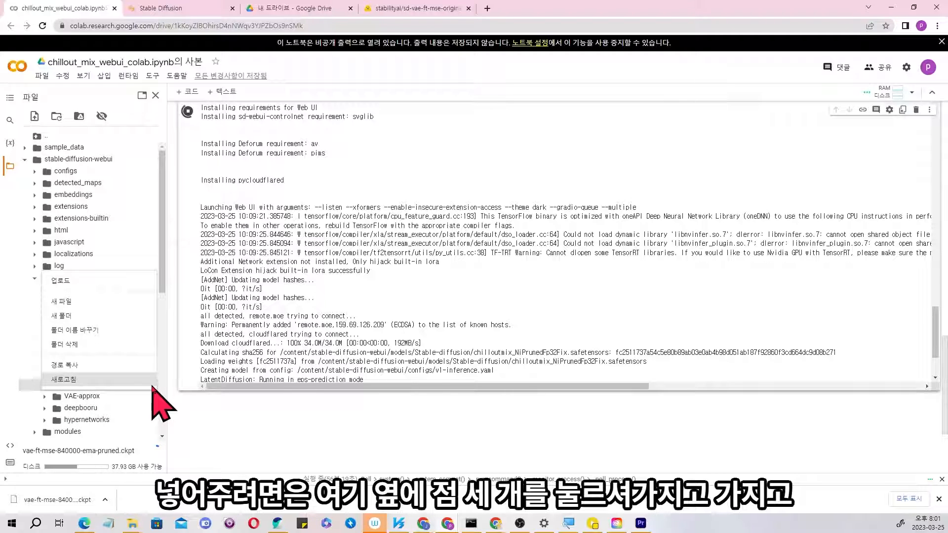
pyautogui.click(123, 291)
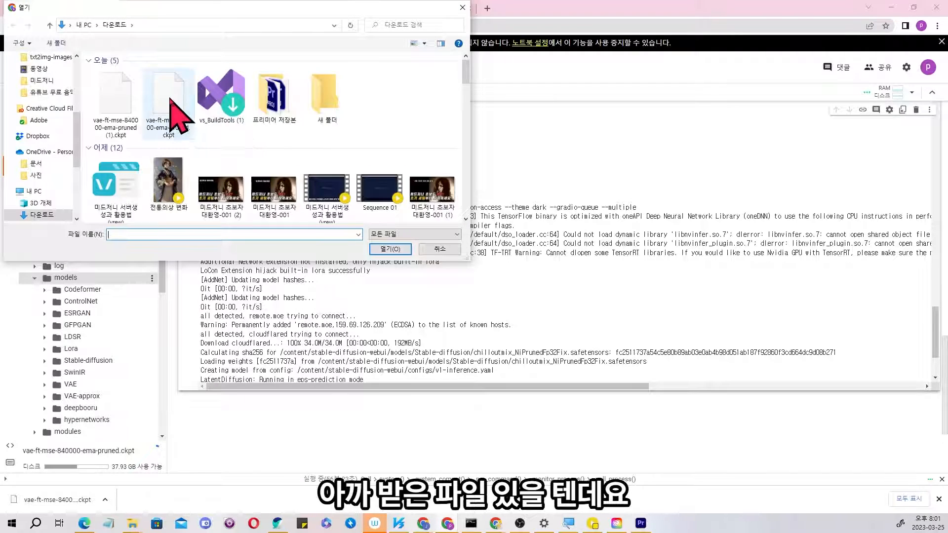
pyautogui.click(168, 107)
pyautogui.click(393, 248)
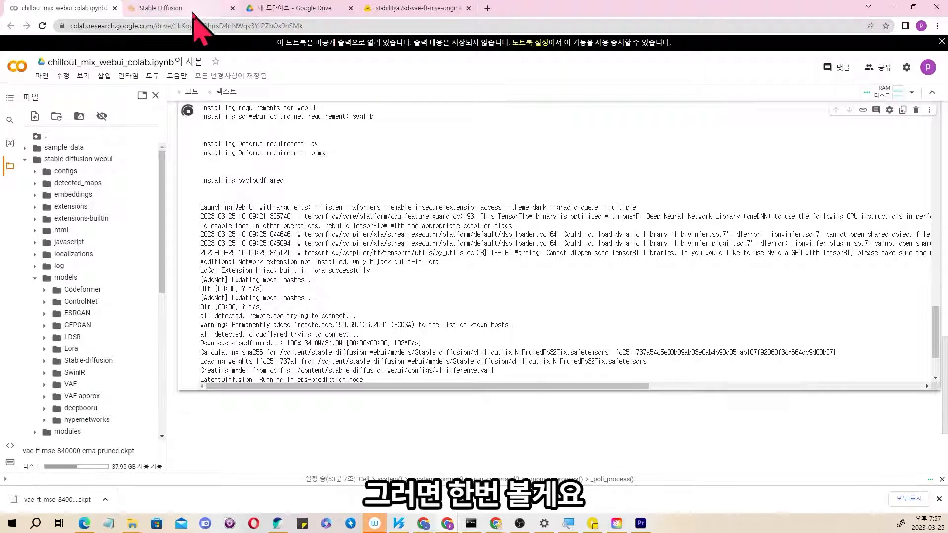
# In the Stable Diffusion WebUI settings, refresh the SD VAE list and choose vae-ft-mse-840000-ema-pruned.ckpt
pyautogui.click(193, 9)
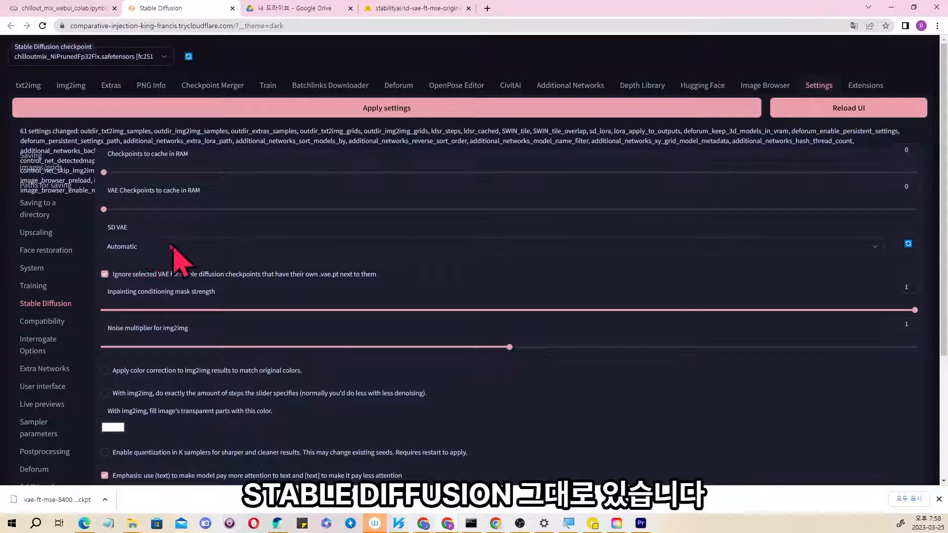
pyautogui.click(875, 247)
pyautogui.click(909, 244)
pyautogui.click(879, 248)
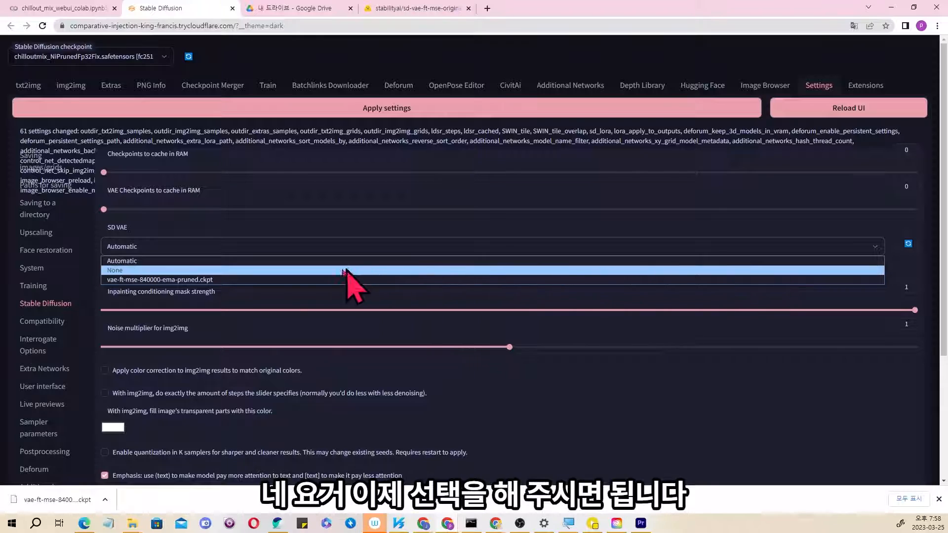
pyautogui.click(283, 281)
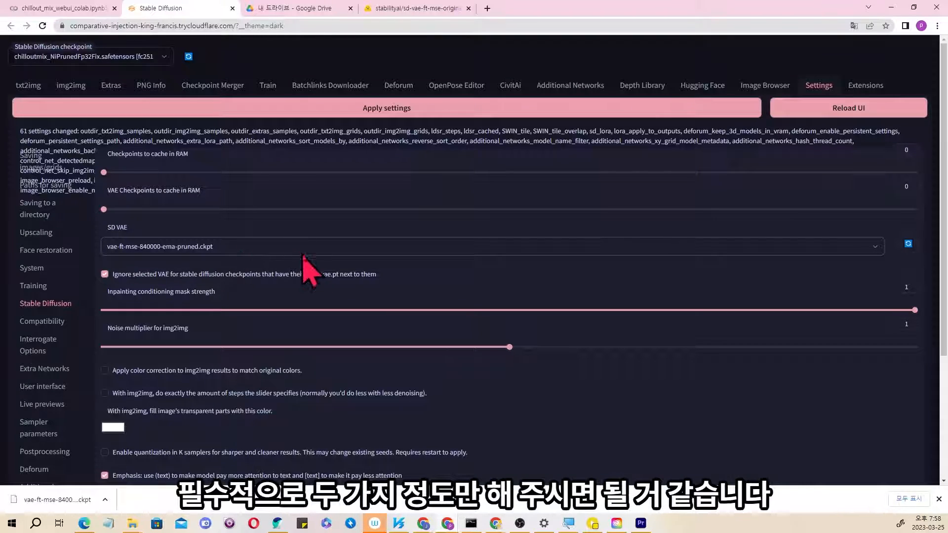
# Look over the remaining Stable Diffusion settings and the generation options on the txt2img page
pyautogui.scroll(-1, 360, 271)
pyautogui.scroll(-2, 361, 271)
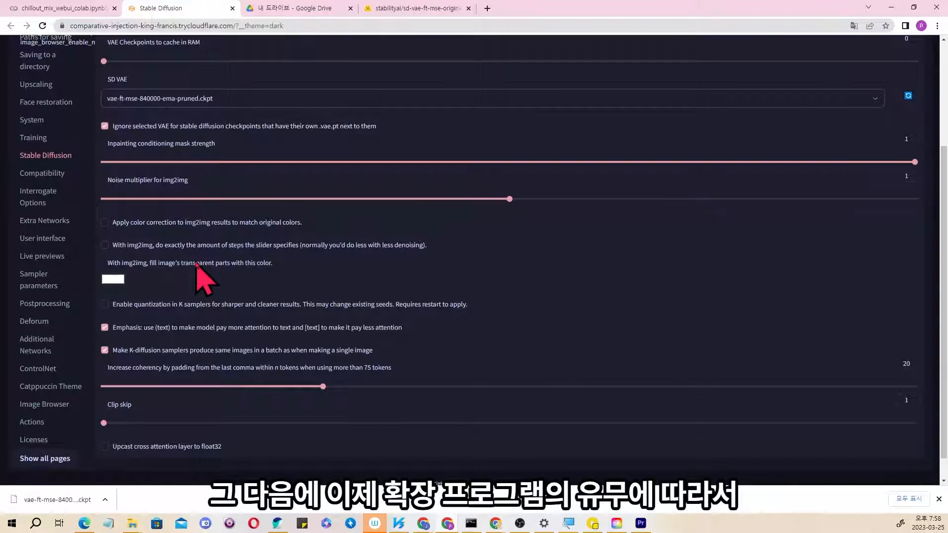
pyautogui.scroll(3, 206, 296)
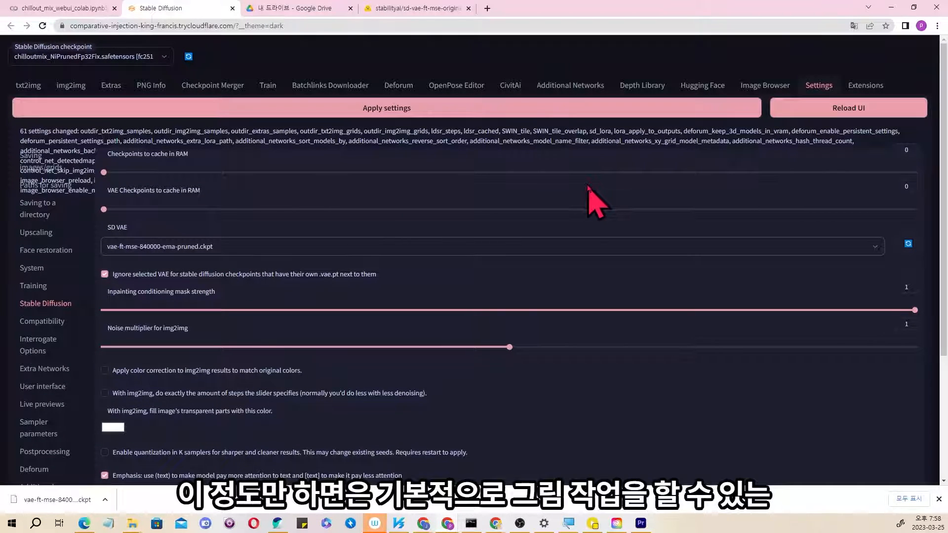
pyautogui.click(27, 87)
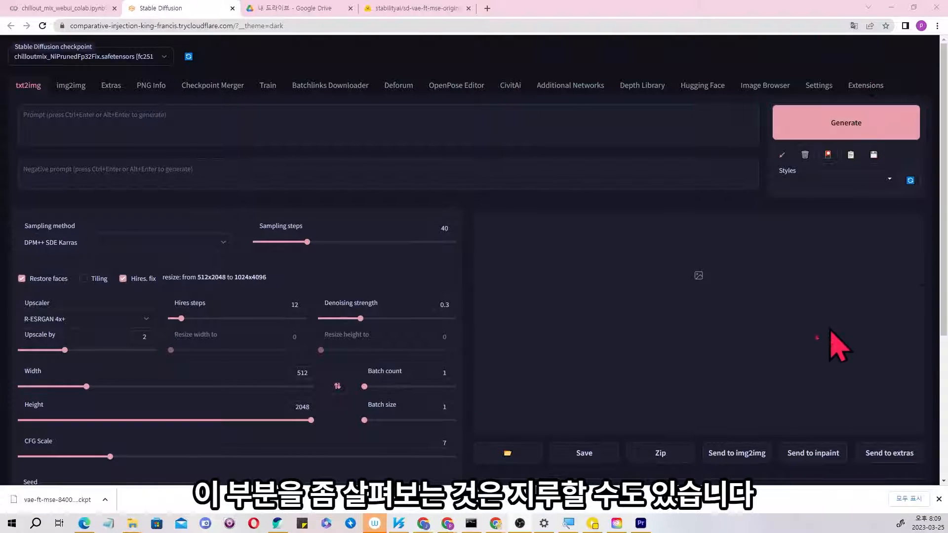
pyautogui.scroll(-2, 469, 296)
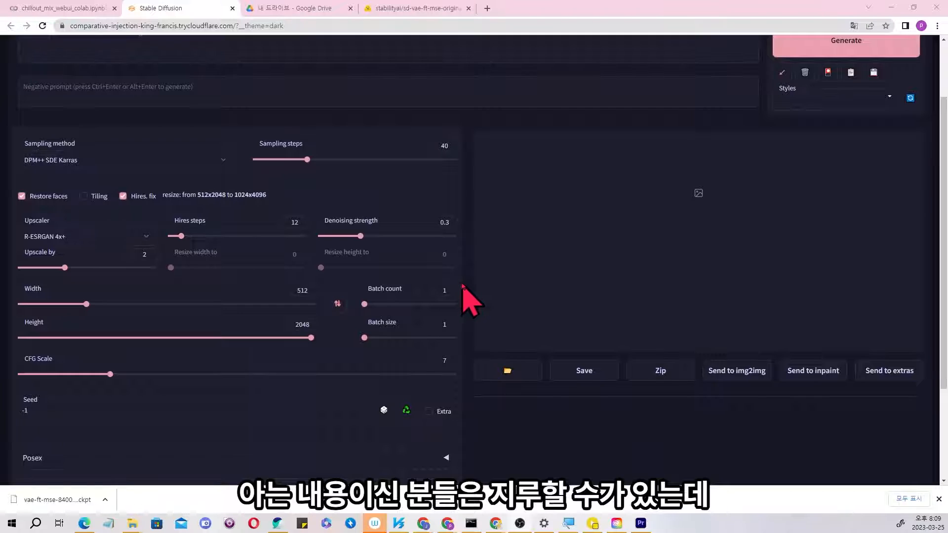
pyautogui.scroll(-1, 463, 286)
pyautogui.scroll(3, 463, 286)
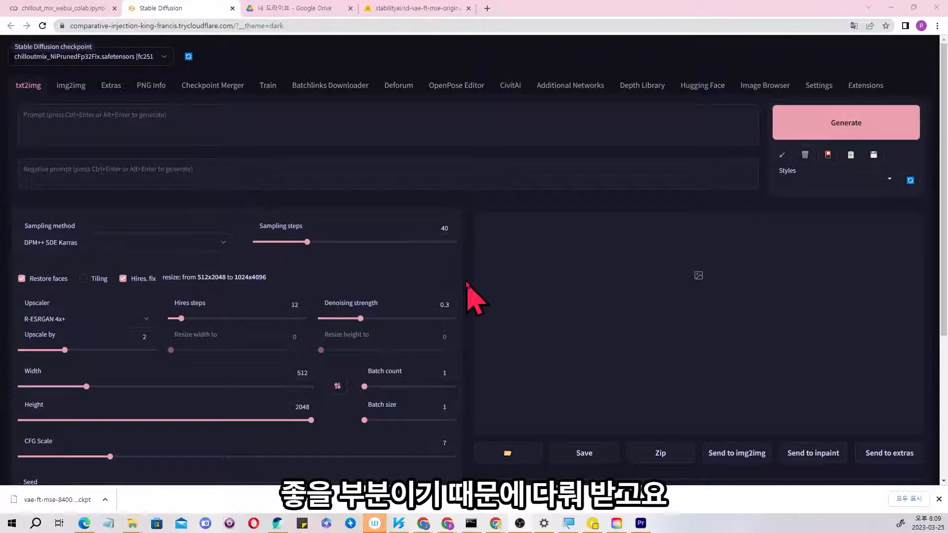
pyautogui.scroll(-2, 470, 295)
pyautogui.scroll(2, 470, 297)
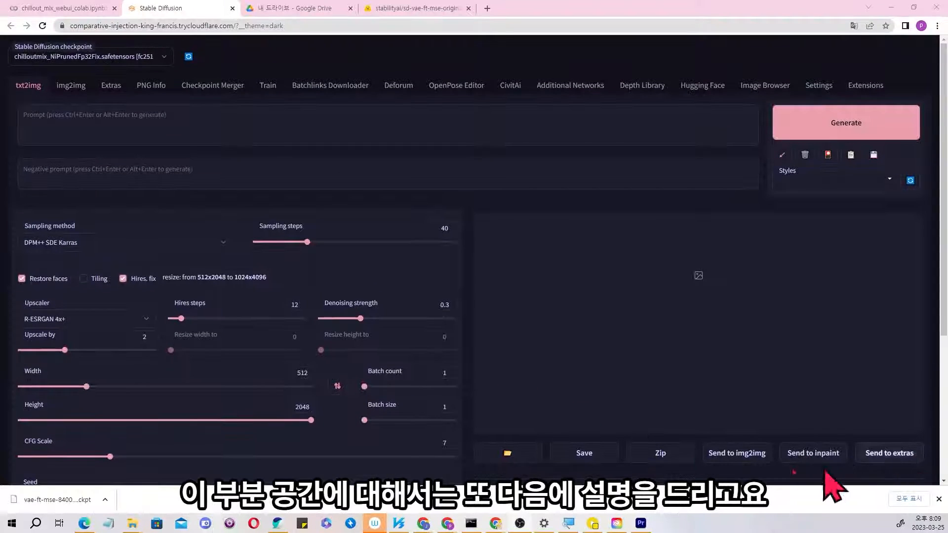
pyautogui.scroll(-4, 501, 391)
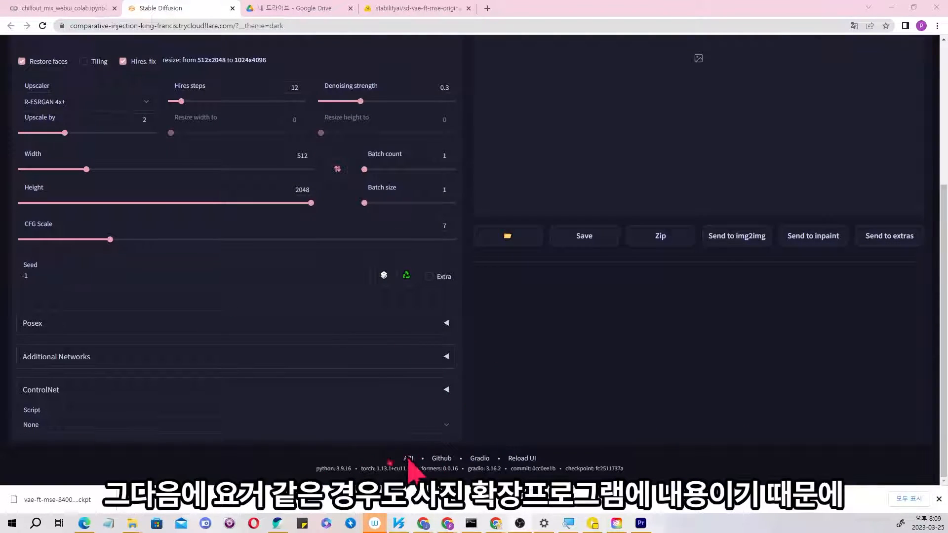
pyautogui.scroll(4, 501, 271)
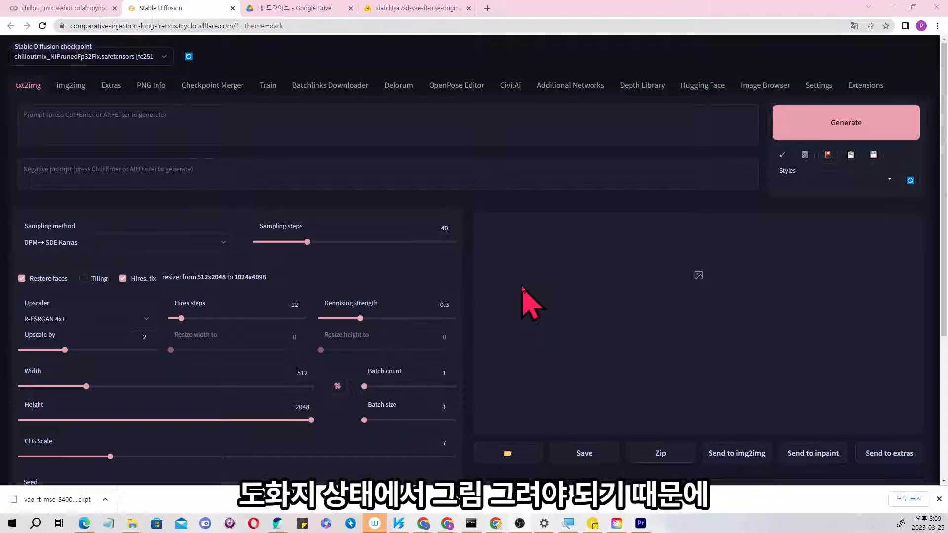
pyautogui.click(196, 119)
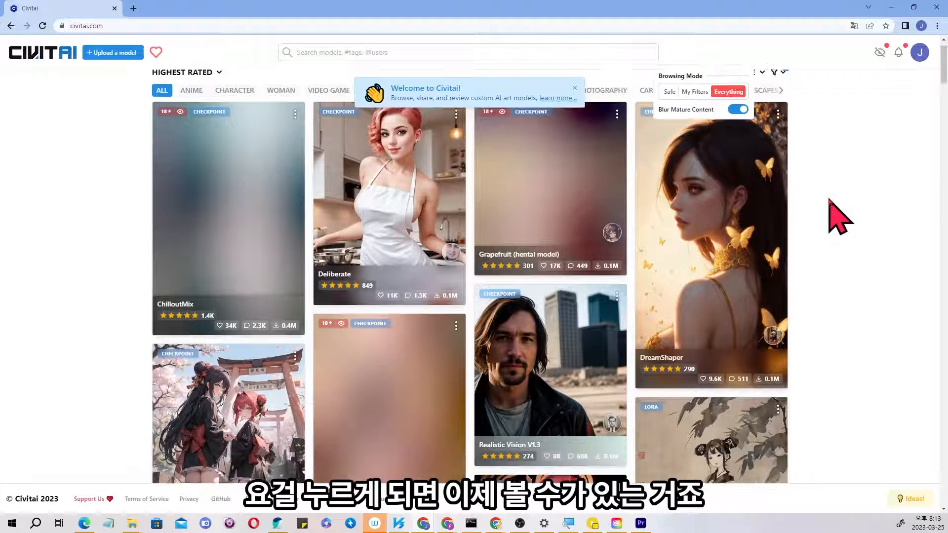
# On Civitai, find the RealDosMix checkpoint and open its brown-haired woman portrait example with the generation data
pyautogui.scroll(-5, 832, 217)
pyautogui.scroll(-3, 837, 209)
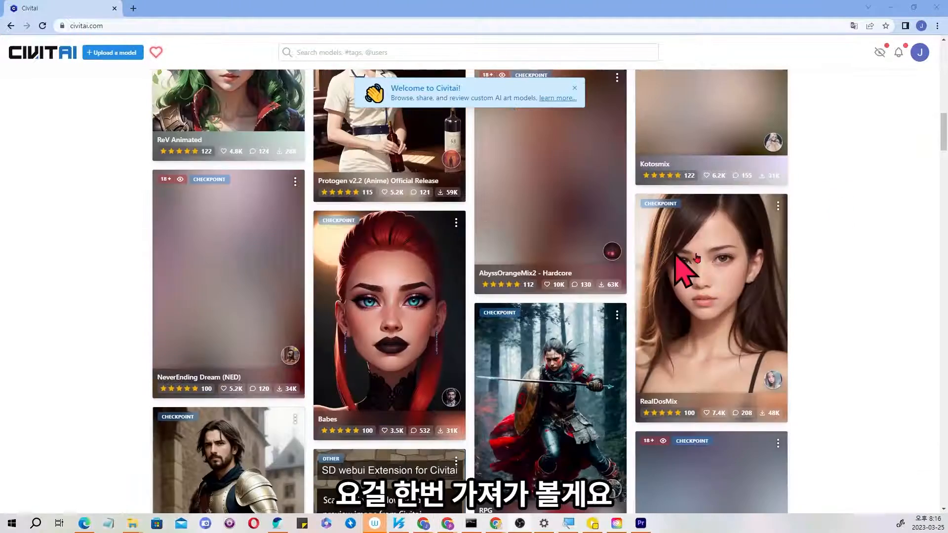
pyautogui.click(727, 289)
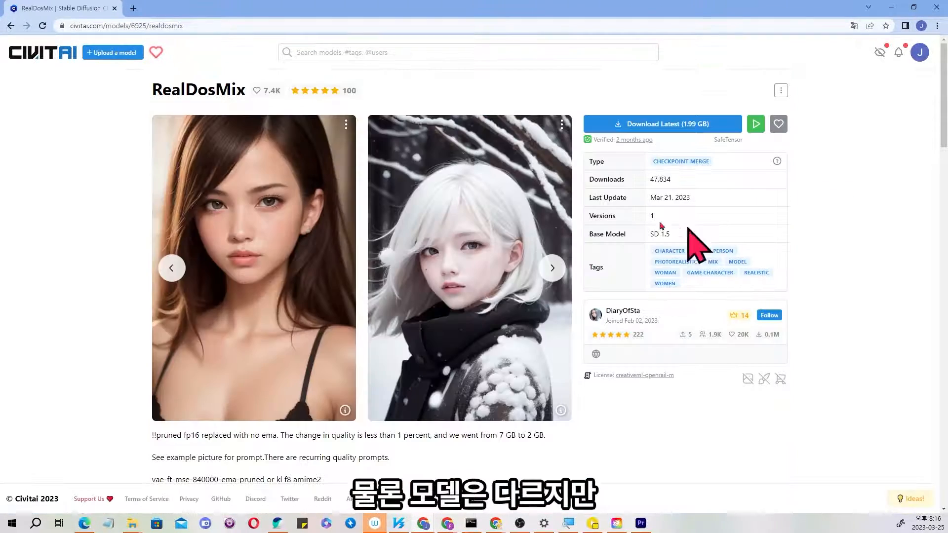
pyautogui.scroll(-4, 548, 259)
pyautogui.scroll(-4, 488, 297)
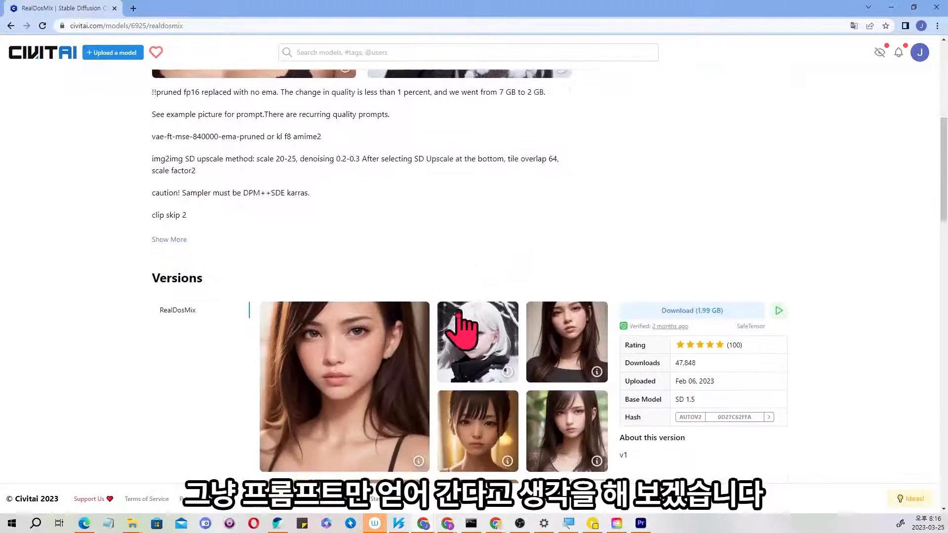
pyautogui.click(458, 314)
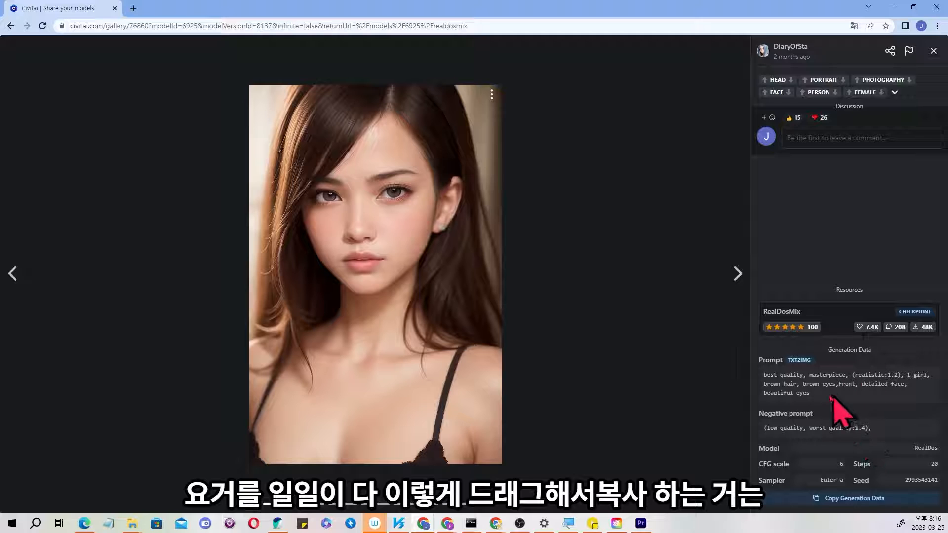
# Copy the portrait's generation data from Civitai and paste it into the txt2img prompt of Stable Diffusion WebUI
pyautogui.moveTo(815, 397); pyautogui.dragTo(778, 384)
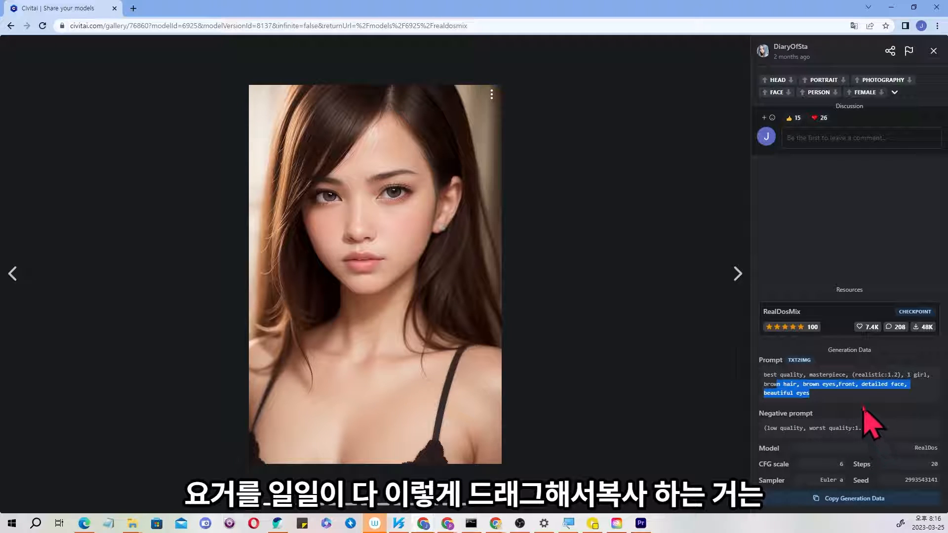
pyautogui.click(863, 408)
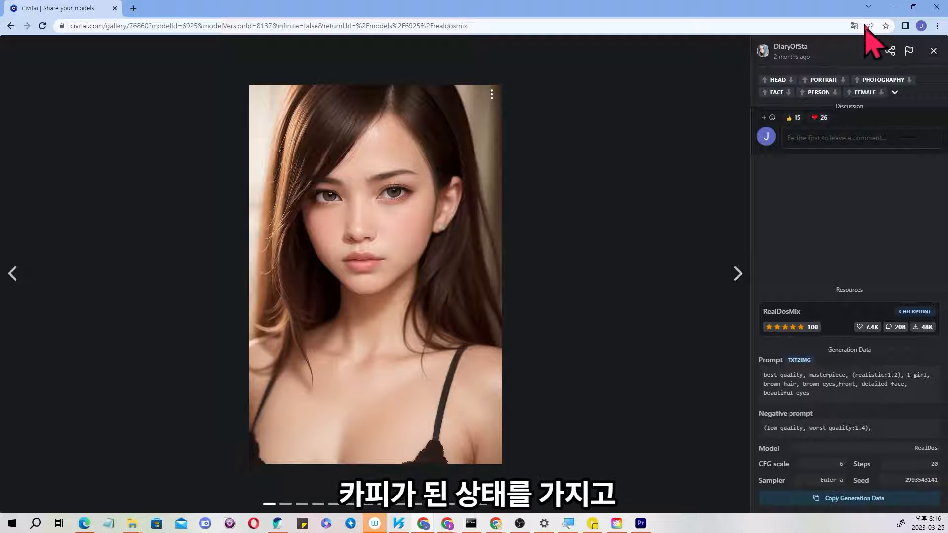
pyautogui.click(892, 7)
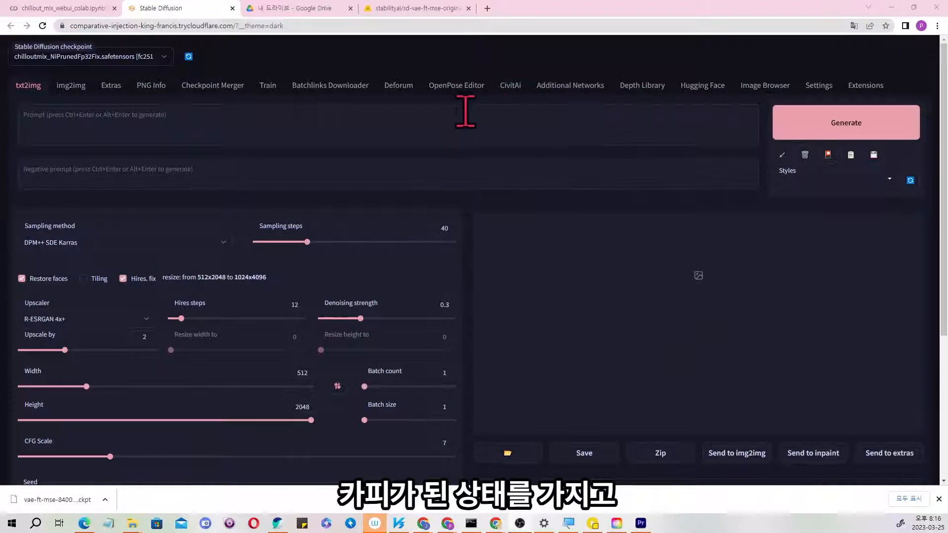
pyautogui.rightClick(349, 117)
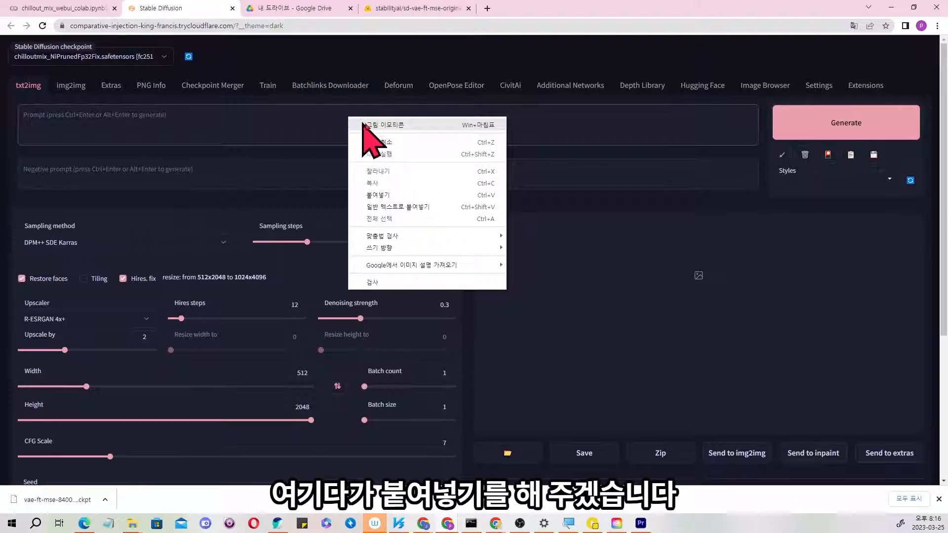
pyautogui.click(396, 196)
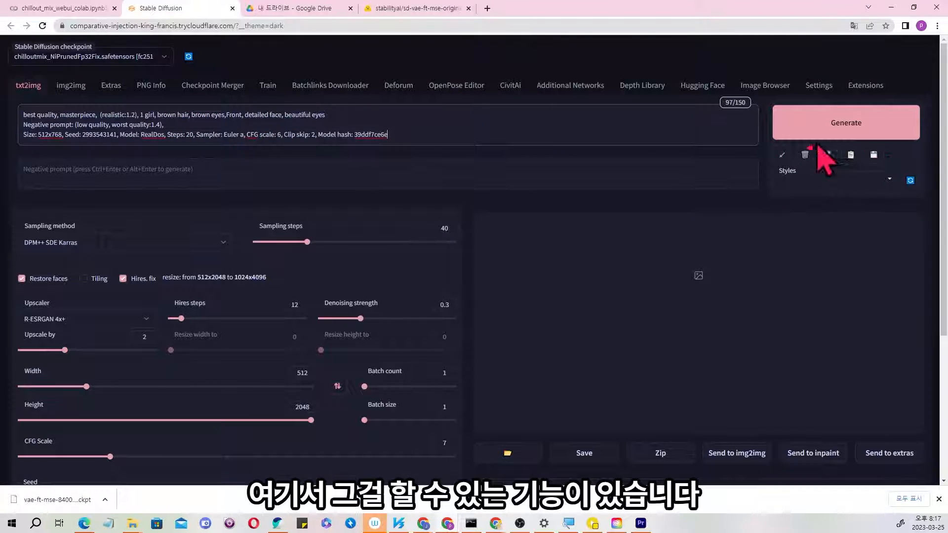
# Distribute the pasted parameters to the negative prompt and generation settings, and compare them with the Civitai example's data
pyautogui.click(783, 157)
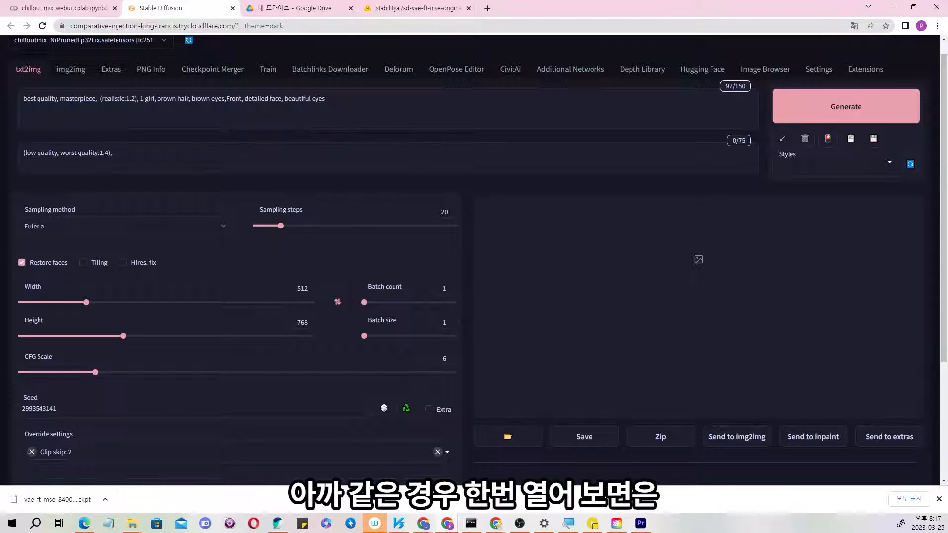
pyautogui.hotkey('alt', 'Tab')
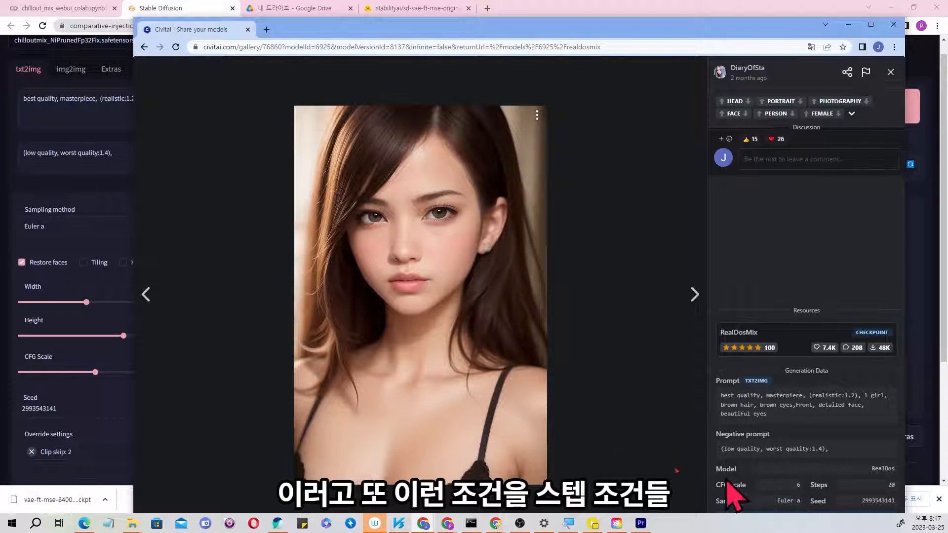
pyautogui.click(117, 368)
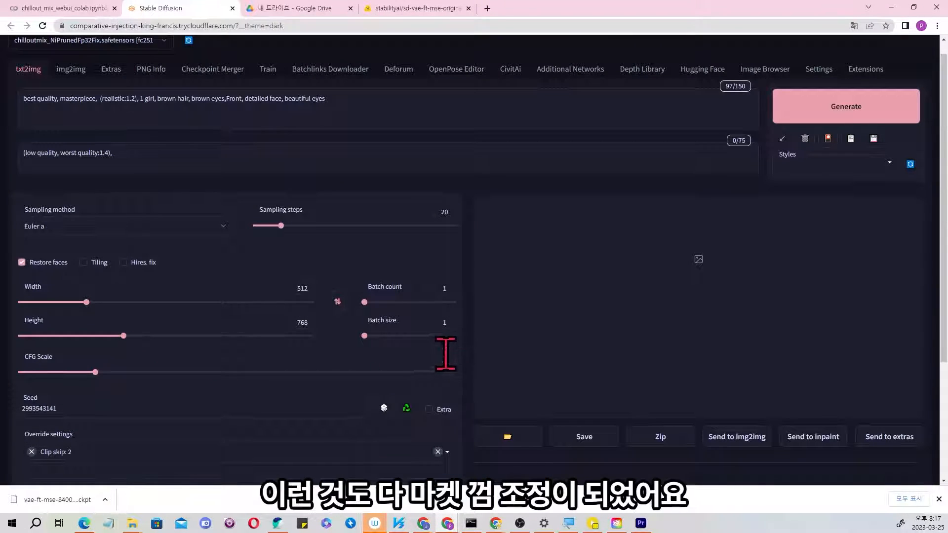
pyautogui.scroll(1, 504, 148)
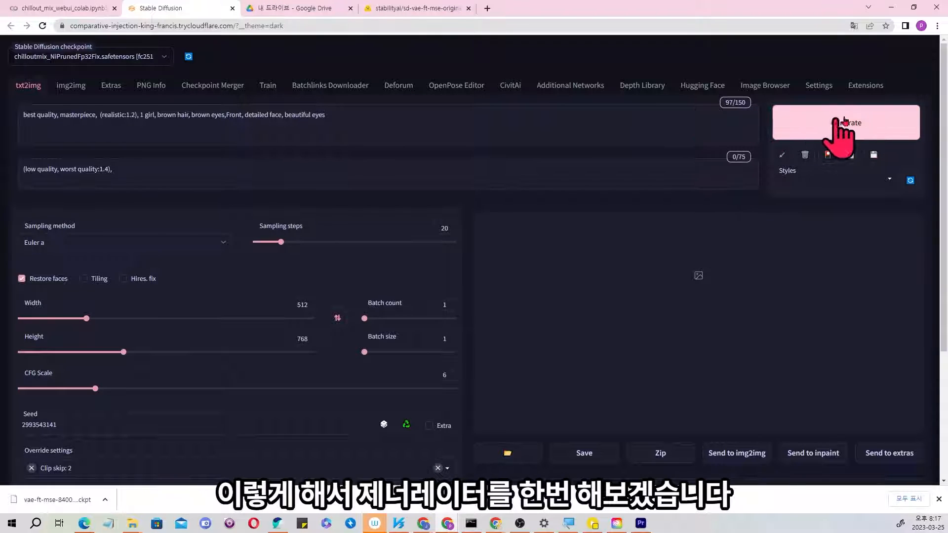
# Generate the portrait with the imported settings and open the resulting image in the full-size viewer
pyautogui.click(867, 128)
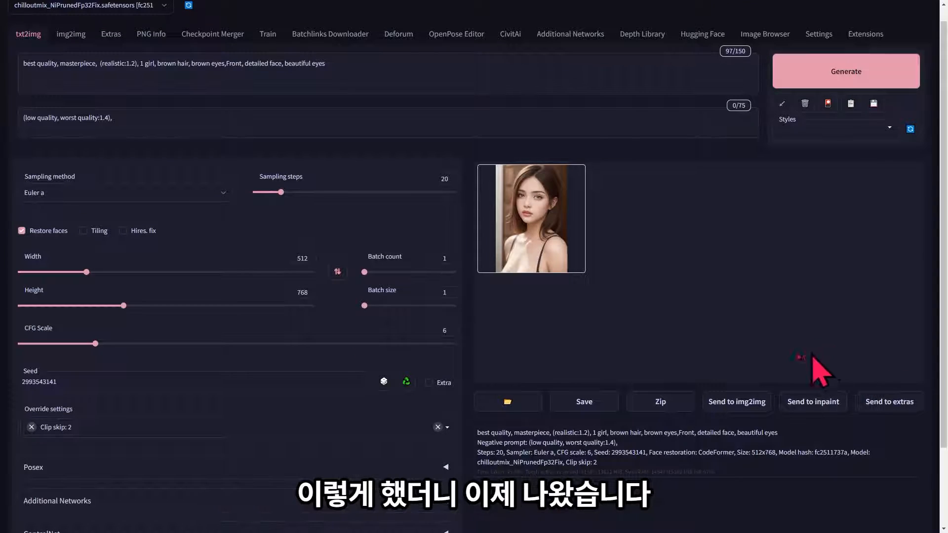
pyautogui.click(571, 247)
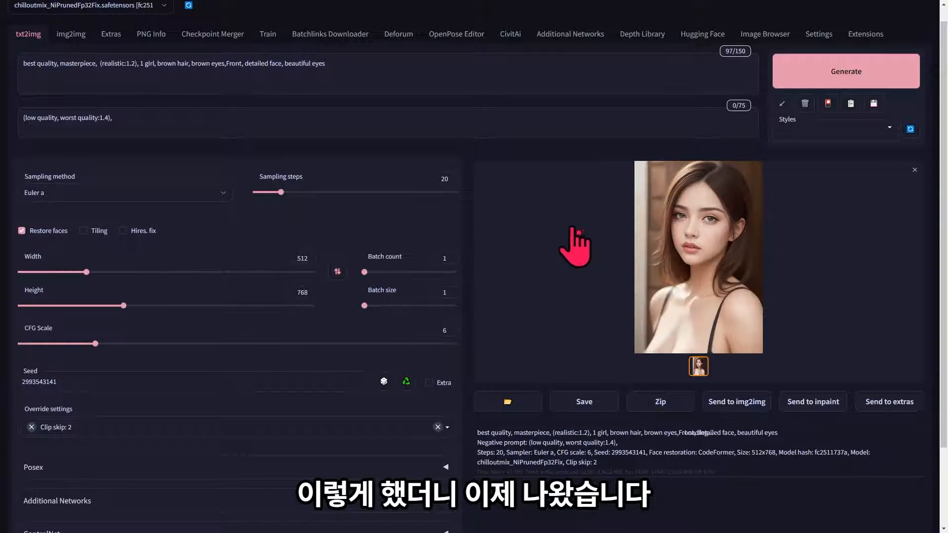
pyautogui.click(711, 273)
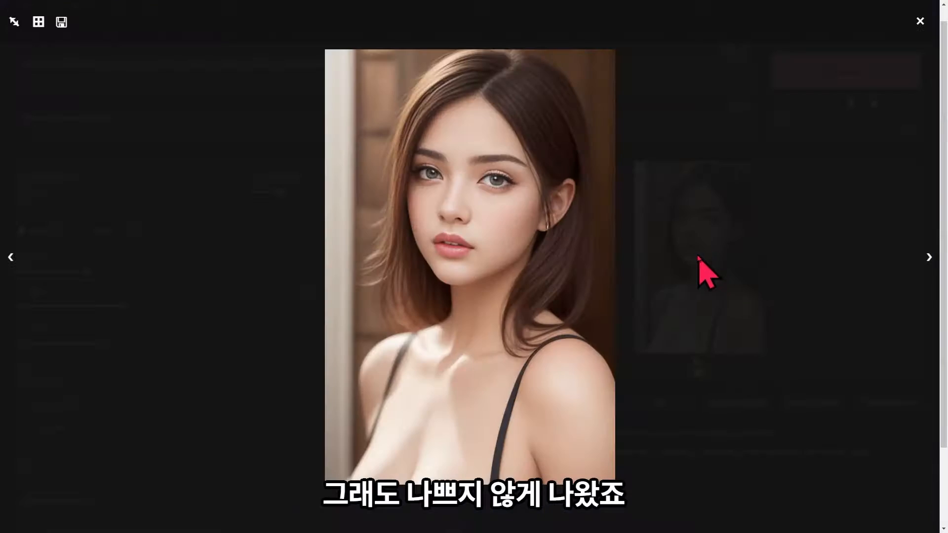
# Close the full-size viewer and examine the generated portrait's parameters, highlighting its seed and comparing it with the Seed setting
pyautogui.click(918, 21)
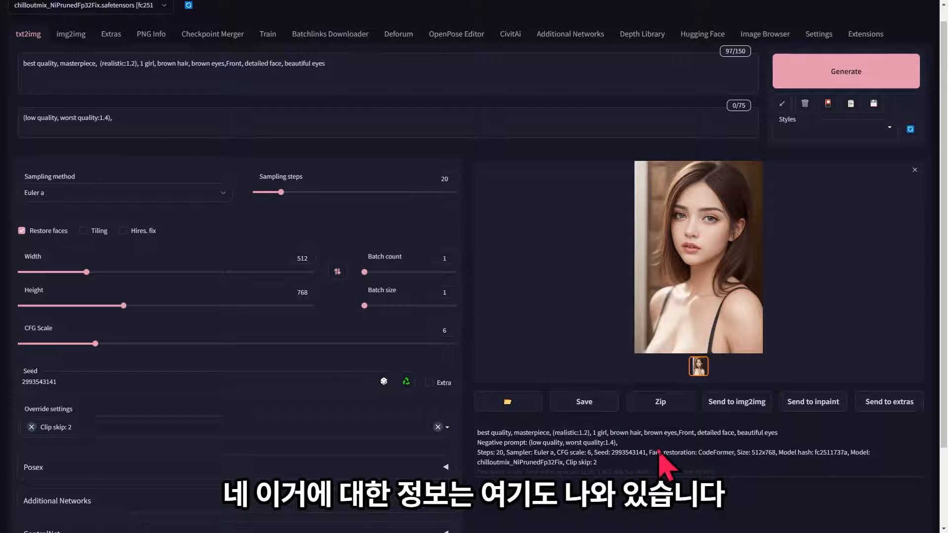
pyautogui.scroll(-2, 662, 452)
pyautogui.scroll(1, 669, 395)
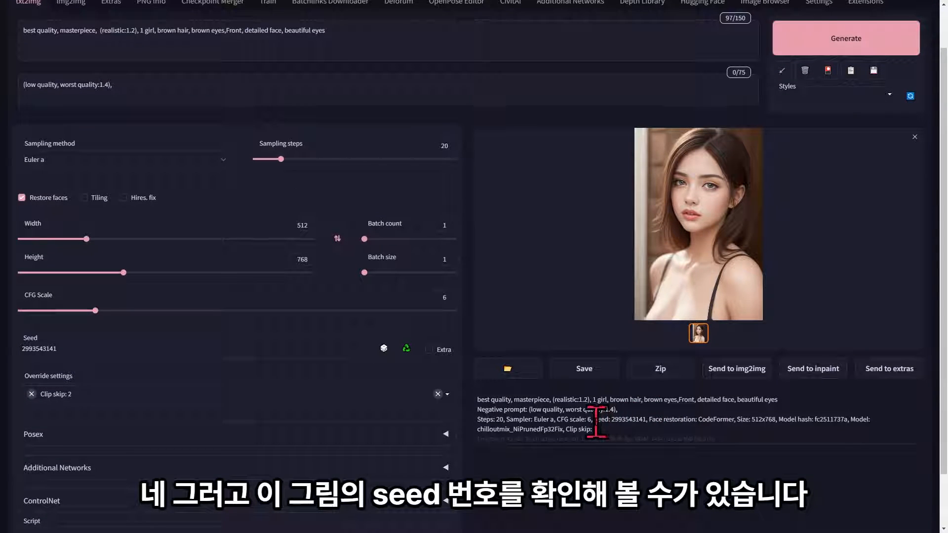
pyautogui.moveTo(595, 419); pyautogui.dragTo(649, 419)
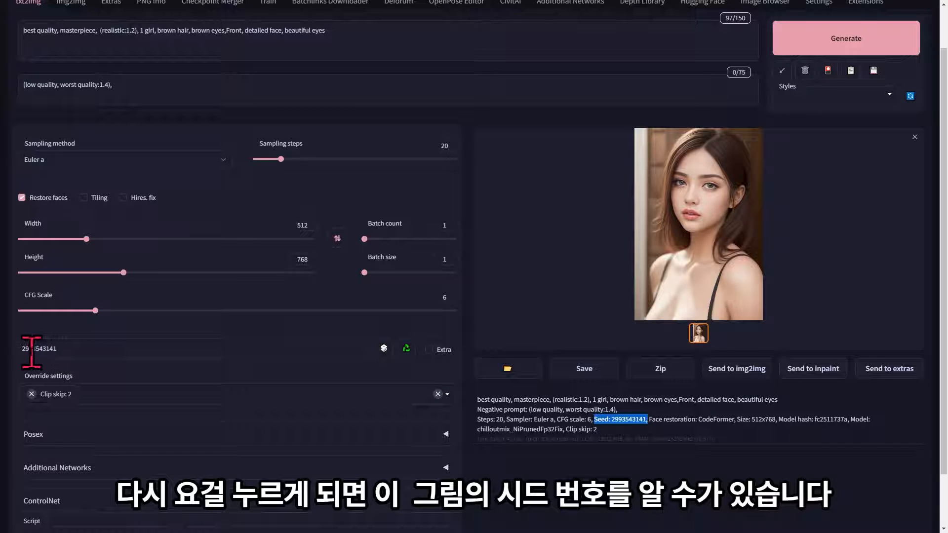
pyautogui.scroll(1, 817, 265)
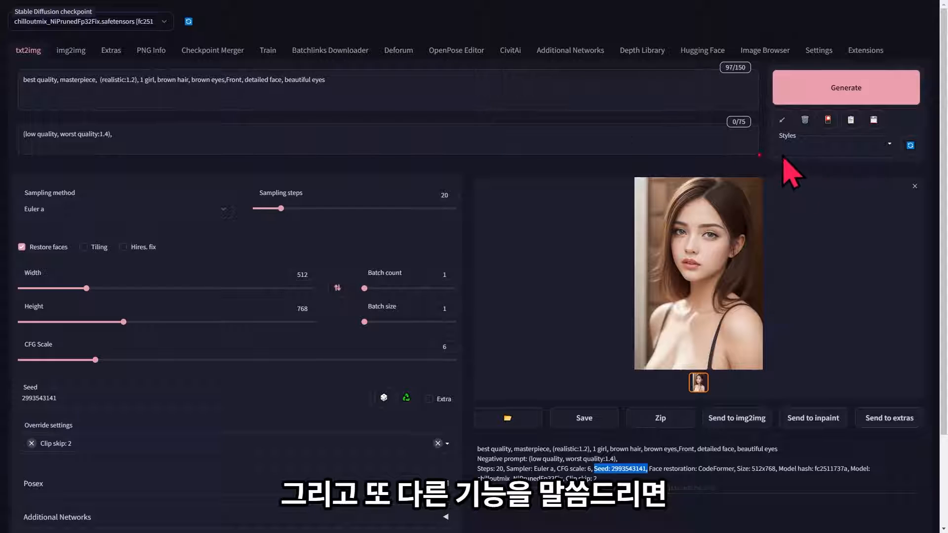
# Clear the prompt and negative prompt, and restore both from the last generation's parameters
pyautogui.click(805, 121)
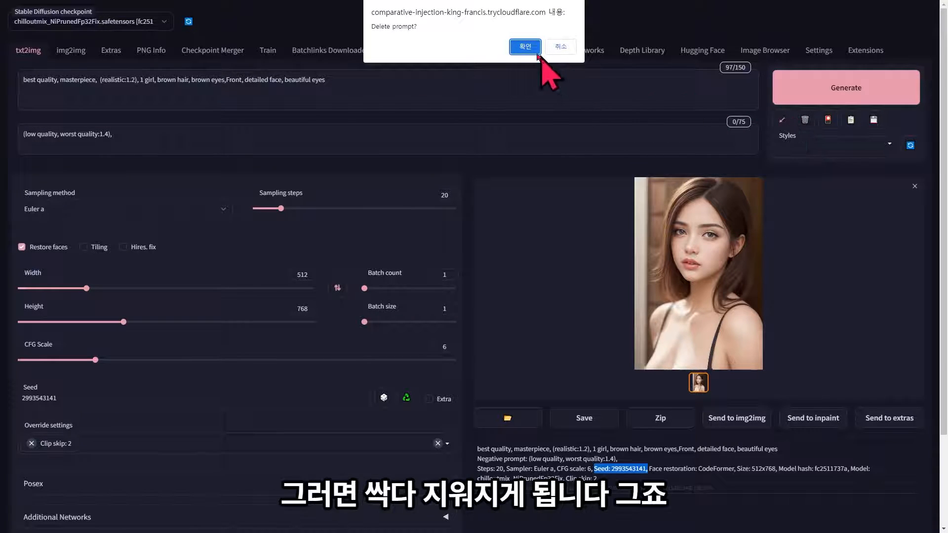
pyautogui.click(525, 46)
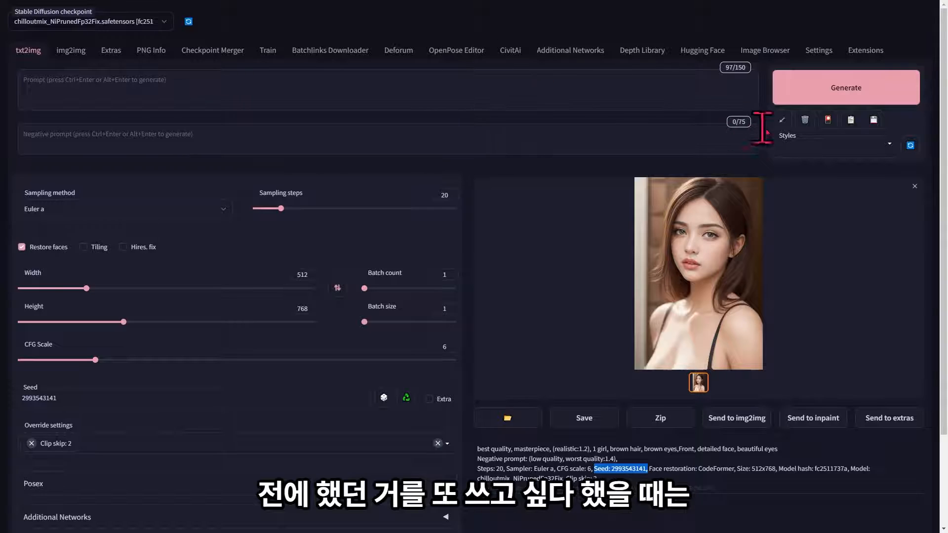
pyautogui.click(782, 121)
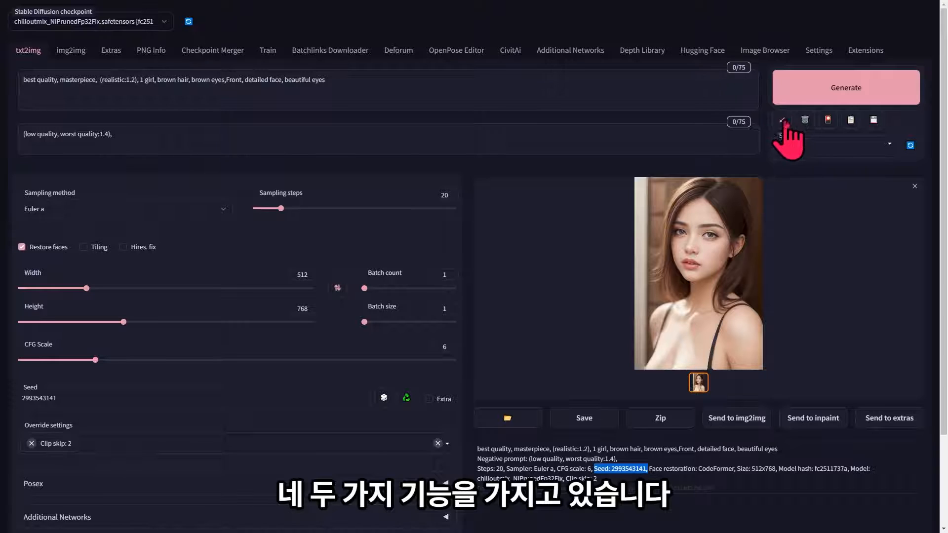
# Clear both prompts again, show the extra networks cards, and refill the prompts from the last generation
pyautogui.click(805, 121)
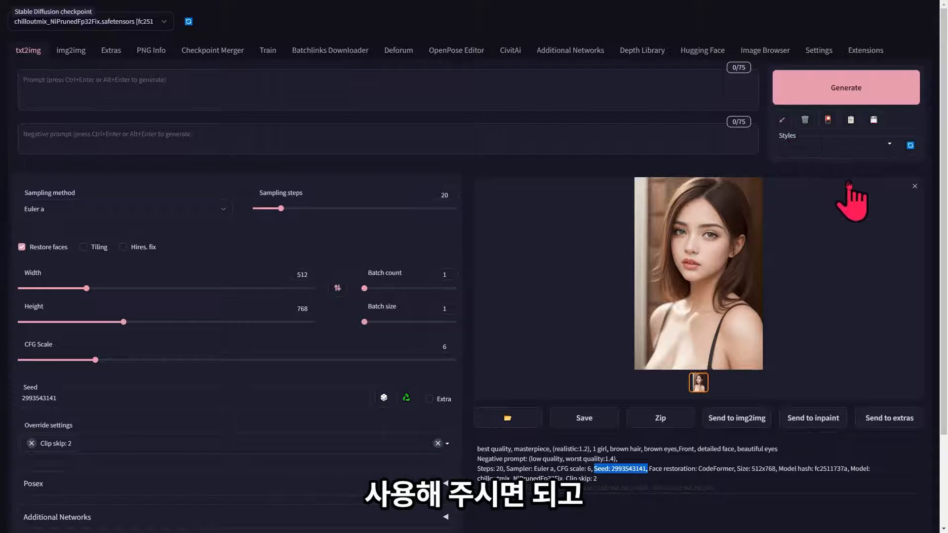
pyautogui.click(828, 120)
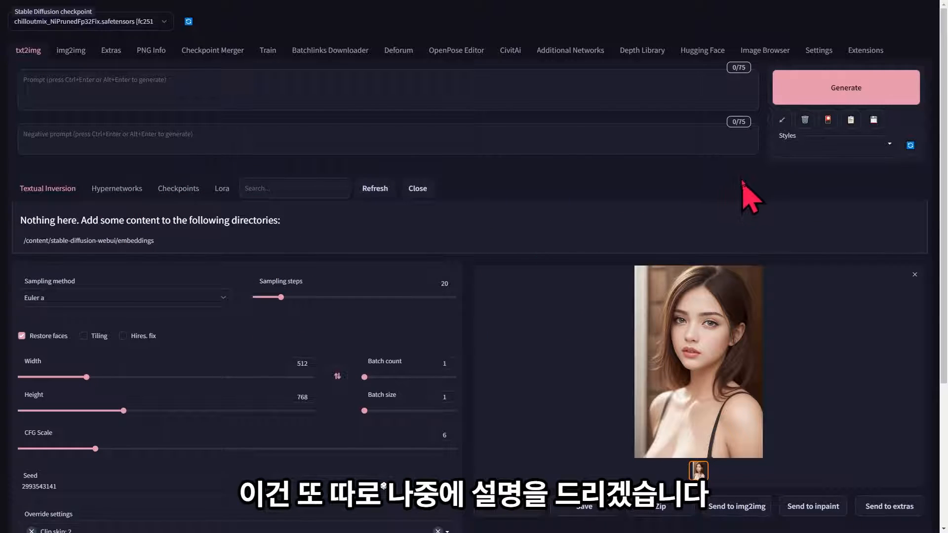
pyautogui.click(783, 121)
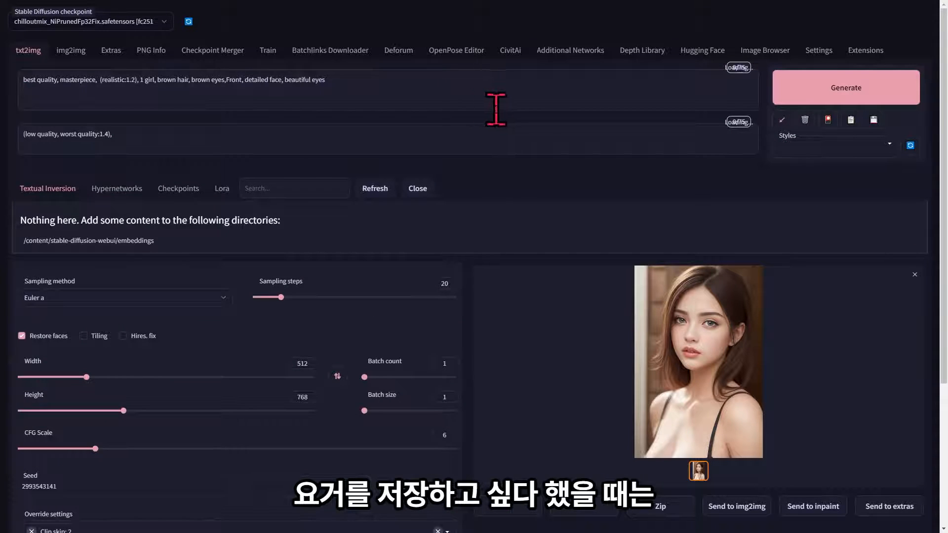
# Save the current prompt and negative prompt as a style named 1, and select it from the styles
pyautogui.click(874, 120)
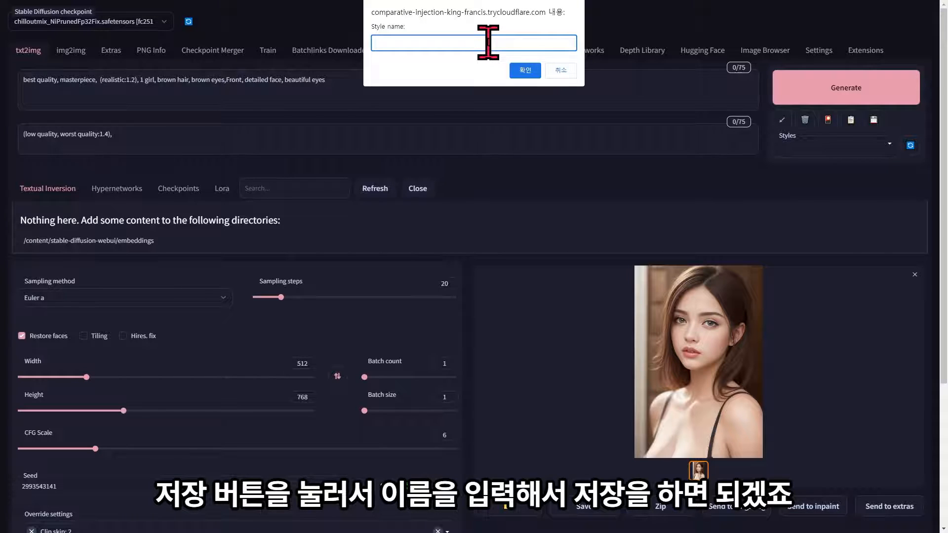
pyautogui.moveTo(538, 48); pyautogui.dragTo(346, 34)
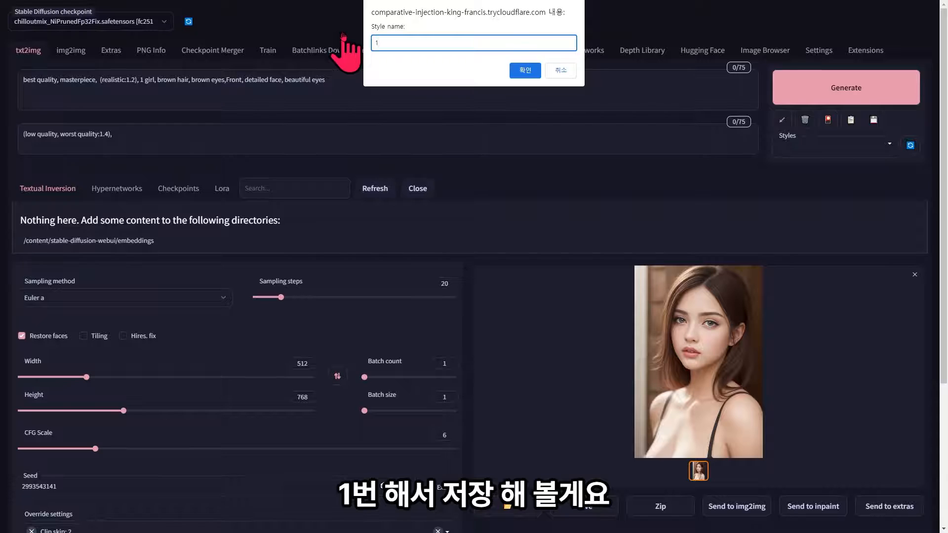
pyautogui.press('Return')
pyautogui.click(886, 144)
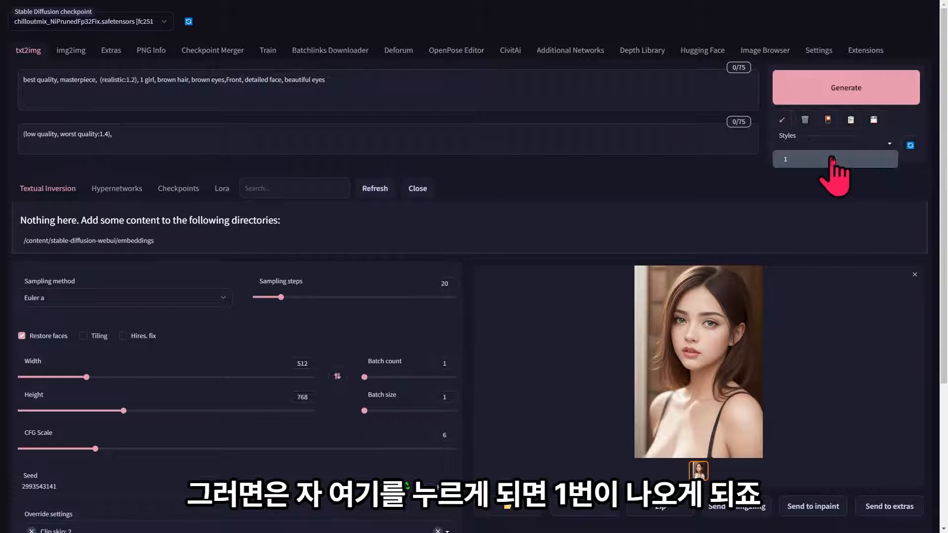
pyautogui.click(801, 164)
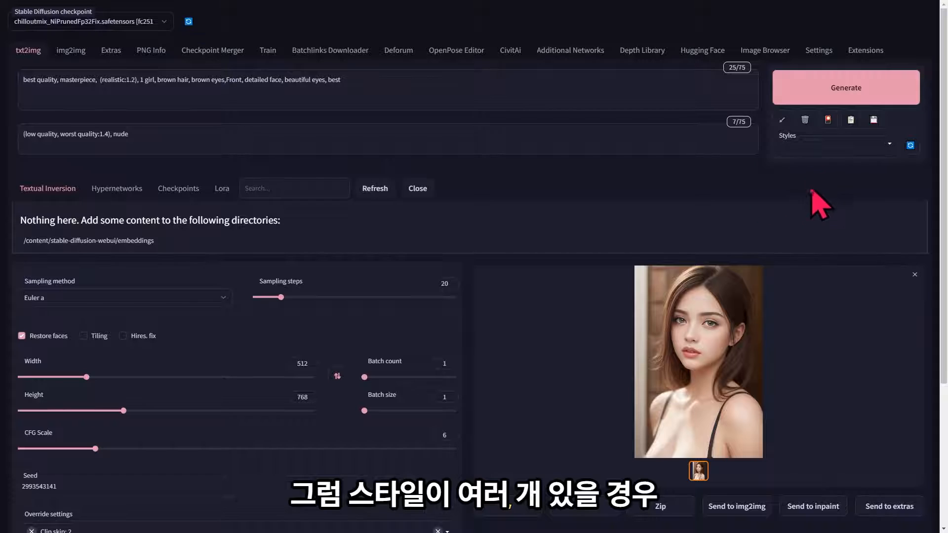
# Select style 2 and apply it to the current prompt and negative prompt
pyautogui.click(890, 145)
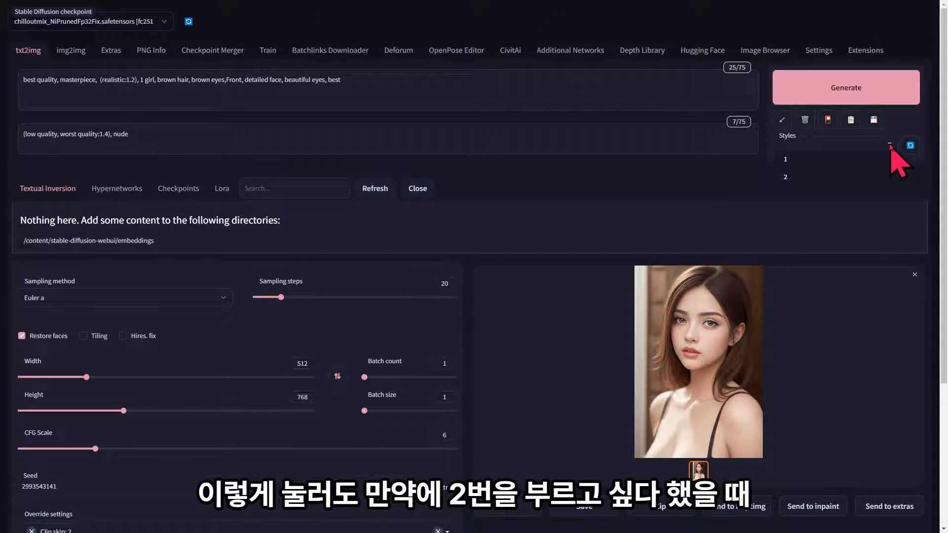
pyautogui.click(833, 177)
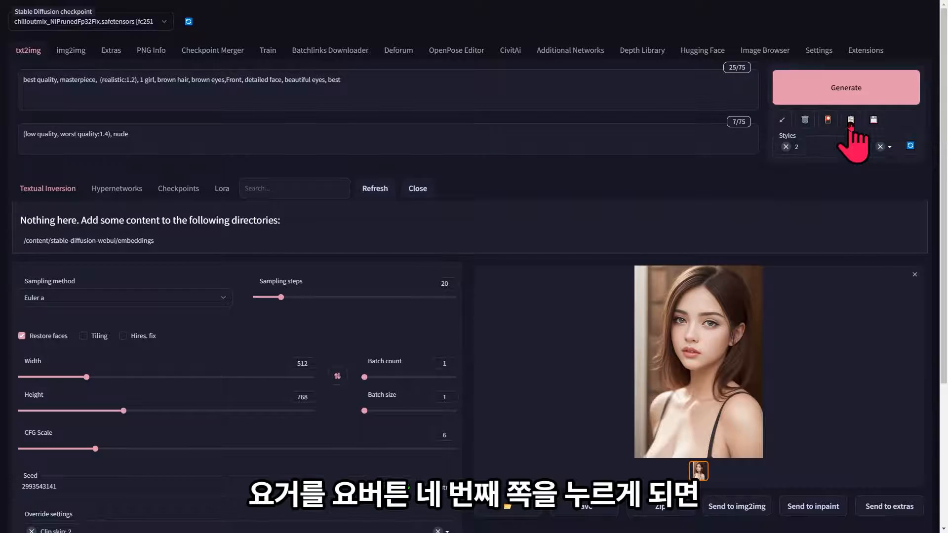
pyautogui.click(851, 123)
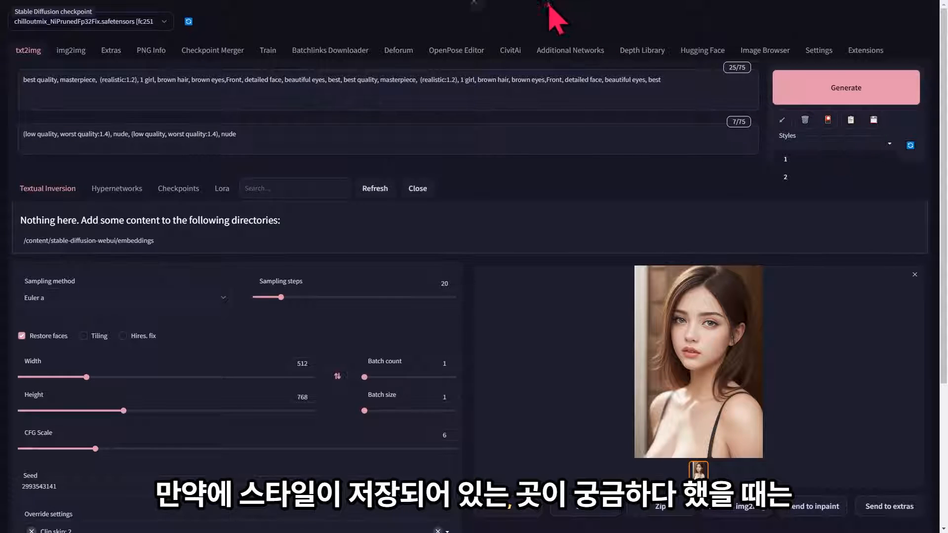
# Switch to the chillout_mix_webui_colab notebook and locate styles.csv in the stable-diffusion-webui folder
pyautogui.click(486, 30)
pyautogui.click(69, 9)
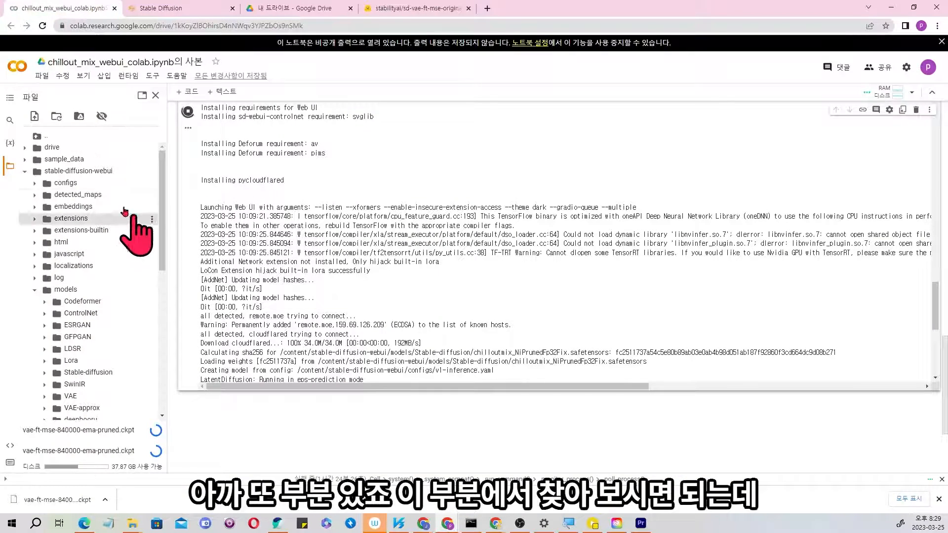
pyautogui.click(25, 172)
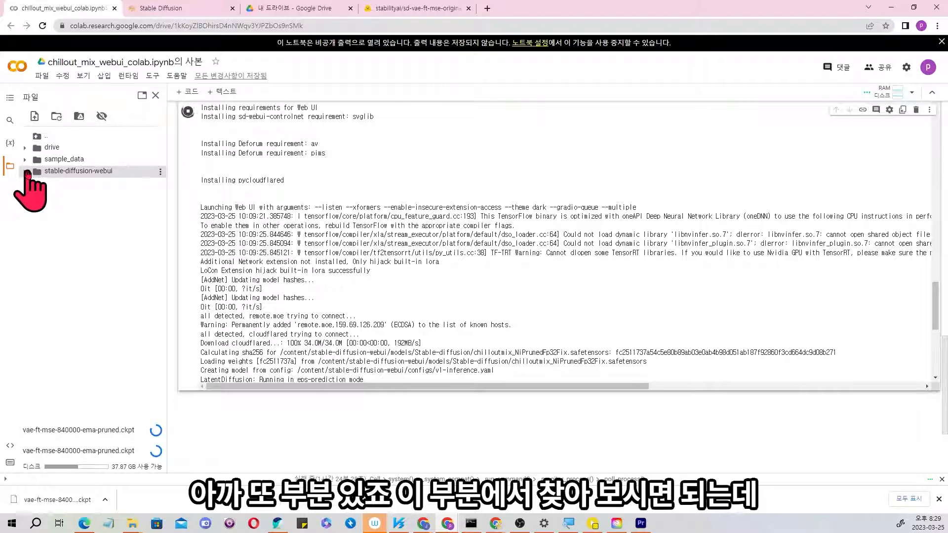
pyautogui.click(26, 171)
pyautogui.click(26, 172)
pyautogui.click(26, 171)
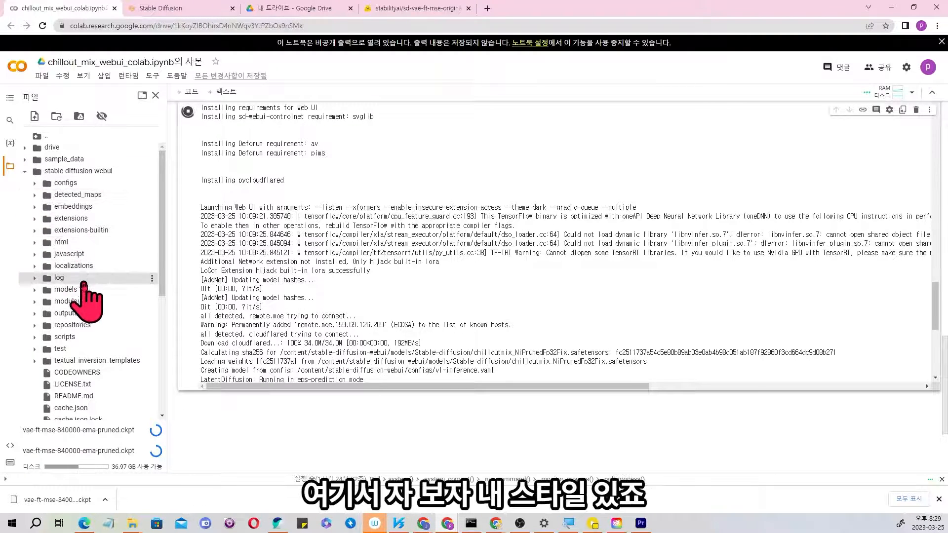
pyautogui.scroll(-5, 124, 321)
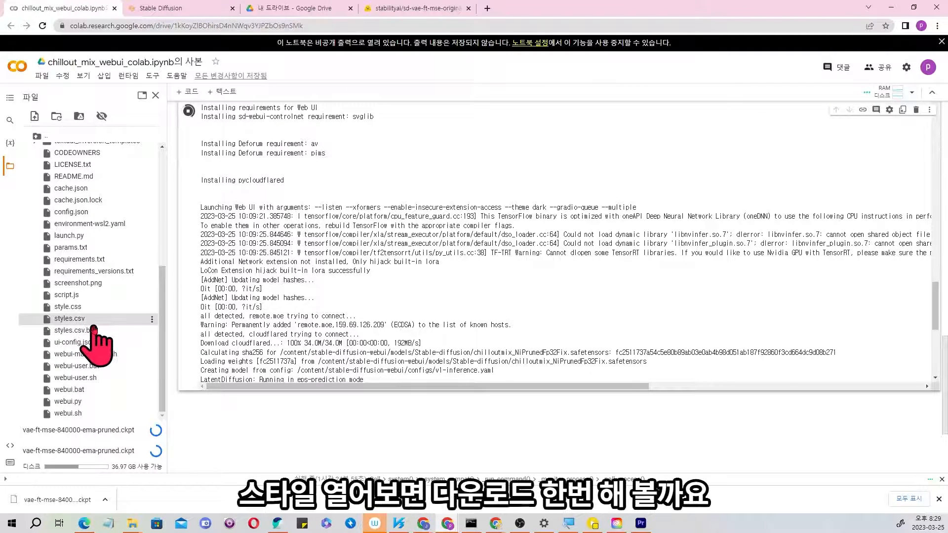
# Download styles.csv from the Colab files and examine the saved style rows in Excel
pyautogui.click(152, 319)
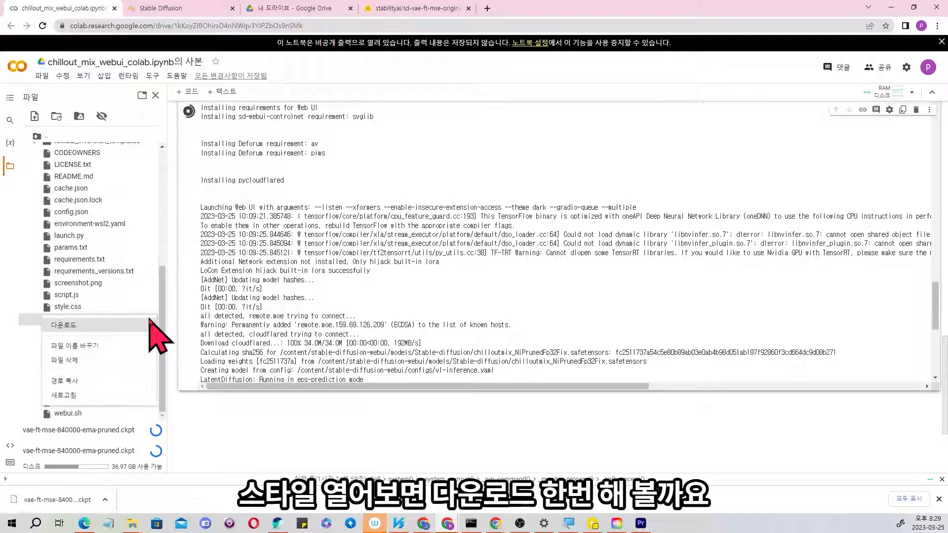
pyautogui.click(115, 325)
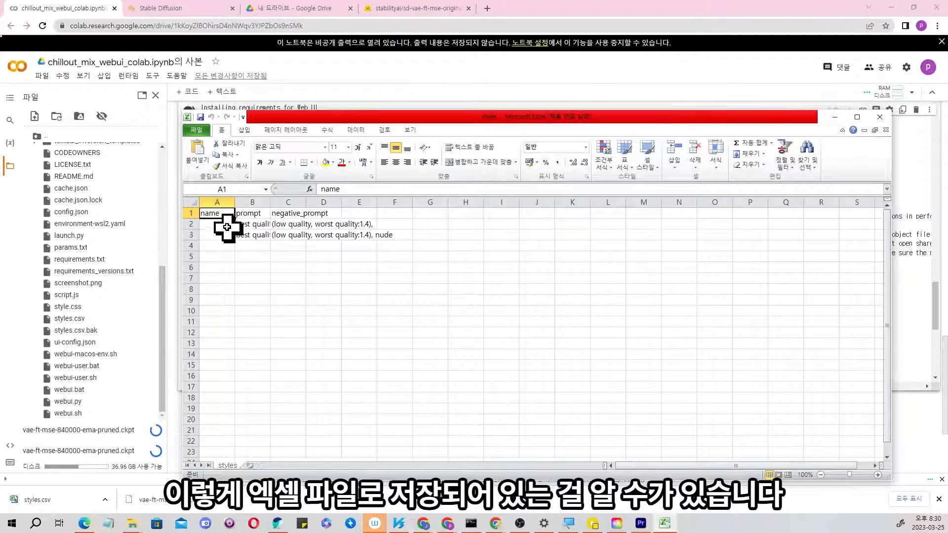
pyautogui.click(220, 237)
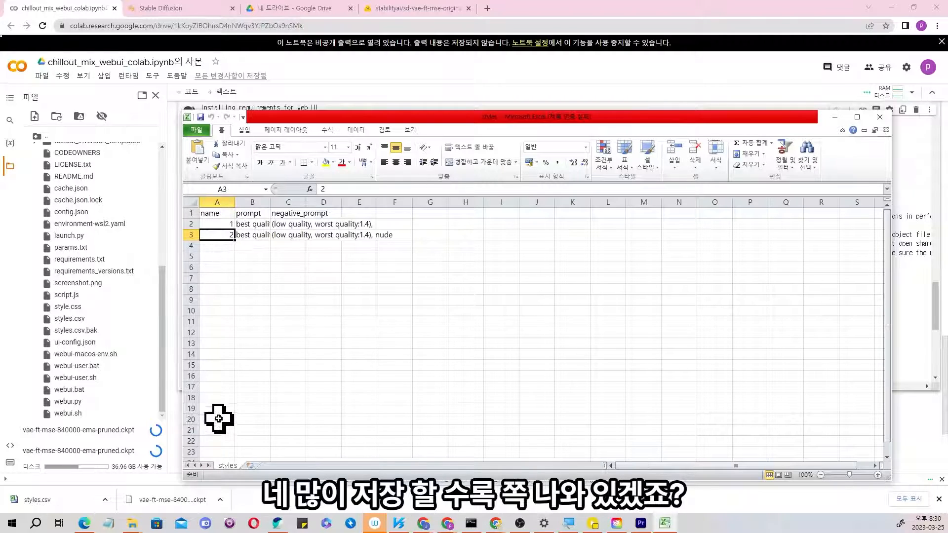
pyautogui.click(290, 282)
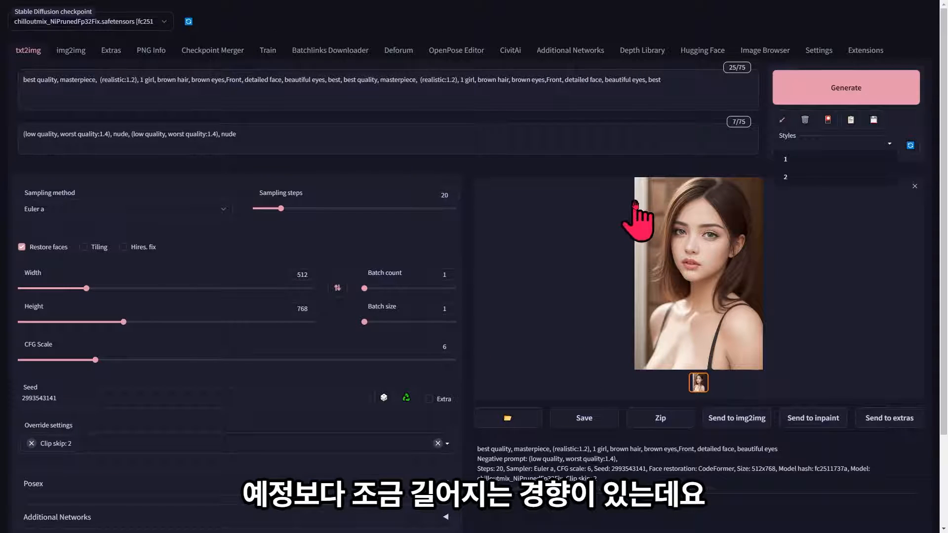
# Back in Stable Diffusion WebUI, look through the img2img, Extras, PNG Info and Checkpoint Merger pages
pyautogui.click(68, 52)
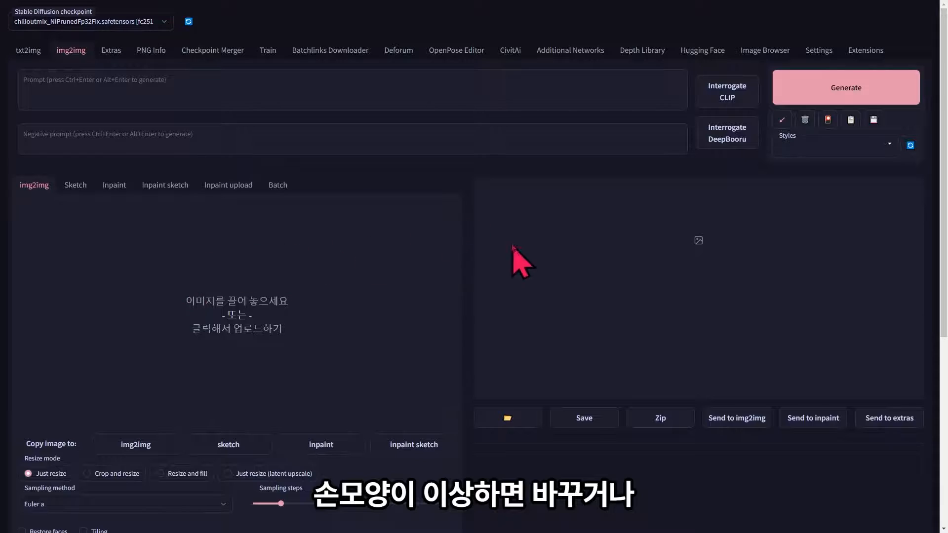
pyautogui.click(112, 54)
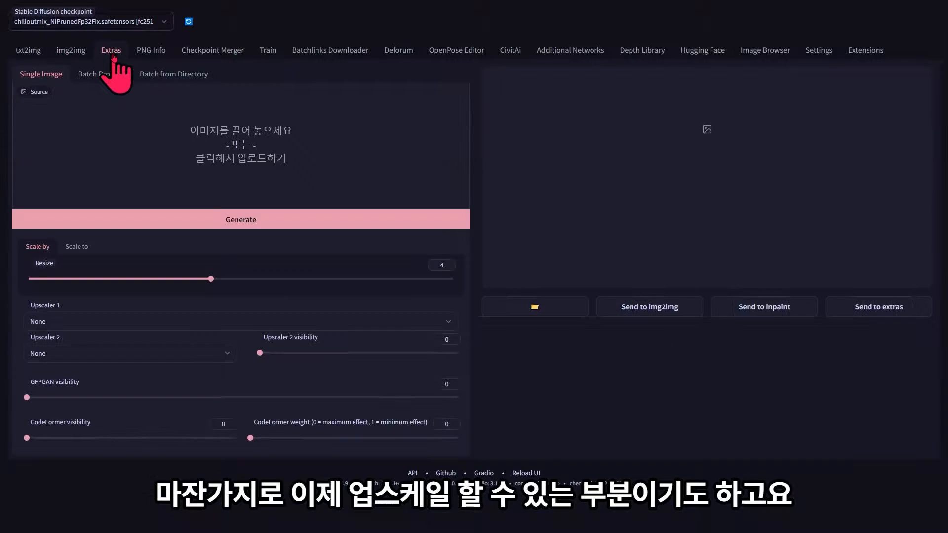
pyautogui.click(152, 51)
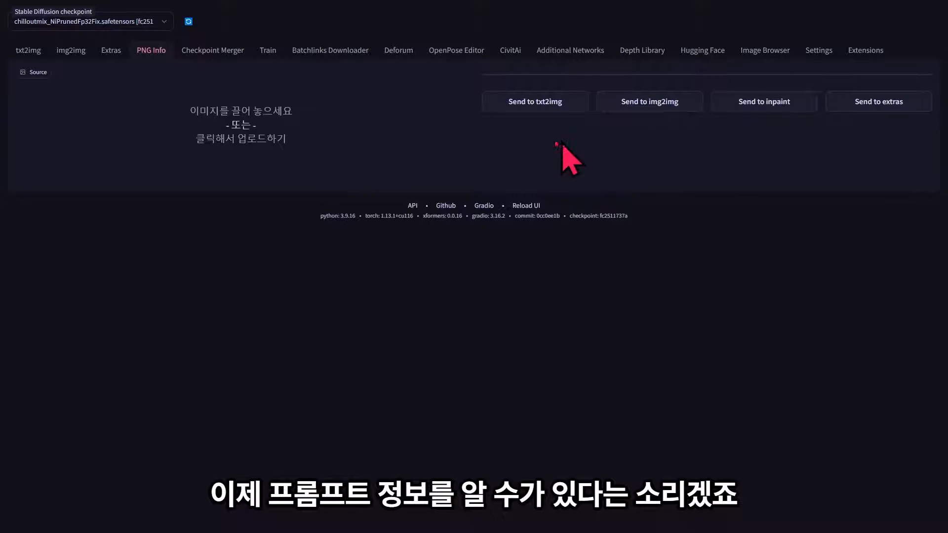
pyautogui.click(230, 52)
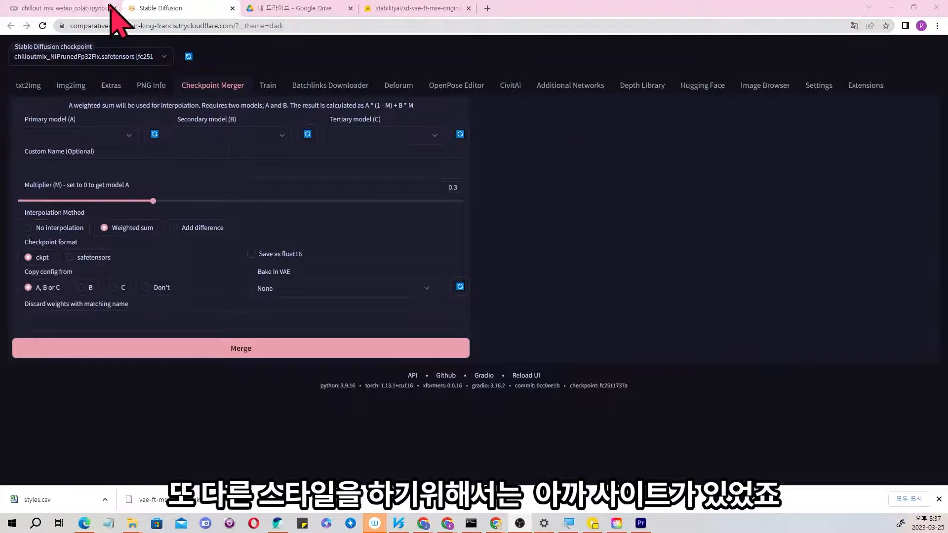
# Switch to the camenduru stable-diffusion-webui-colab GitHub page and search its Colab model list for "orang"
pyautogui.click(369, 9)
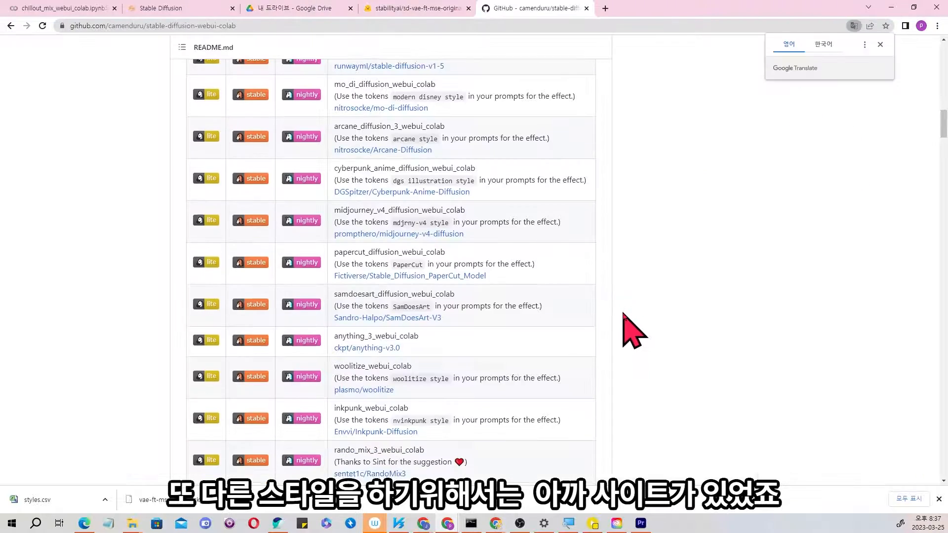
pyautogui.scroll(3, 592, 321)
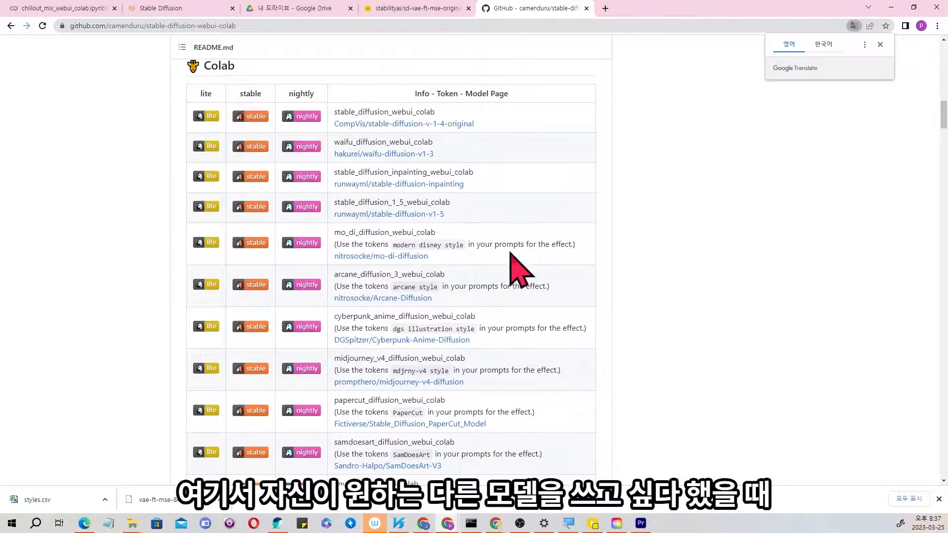
pyautogui.scroll(-4, 516, 277)
pyautogui.scroll(-5, 455, 333)
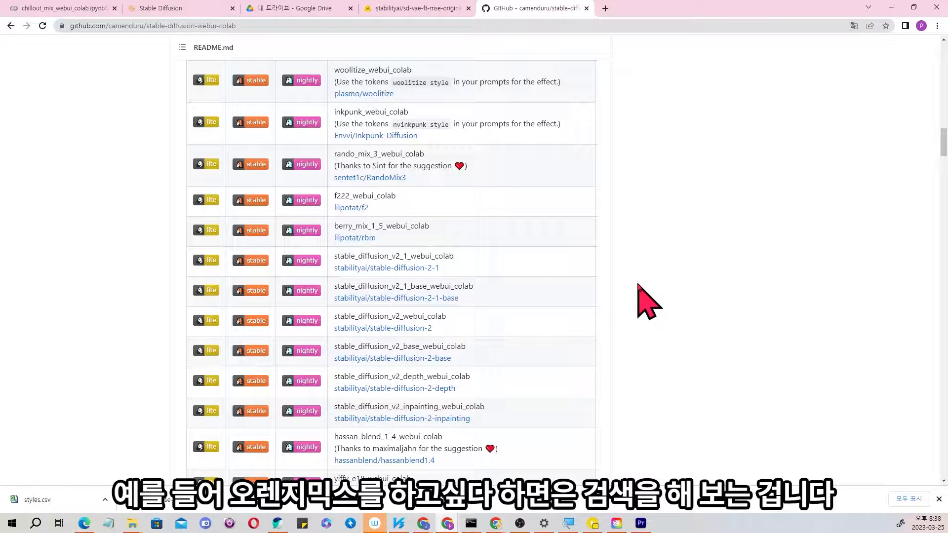
pyautogui.hotkey('ctrl', 'f')
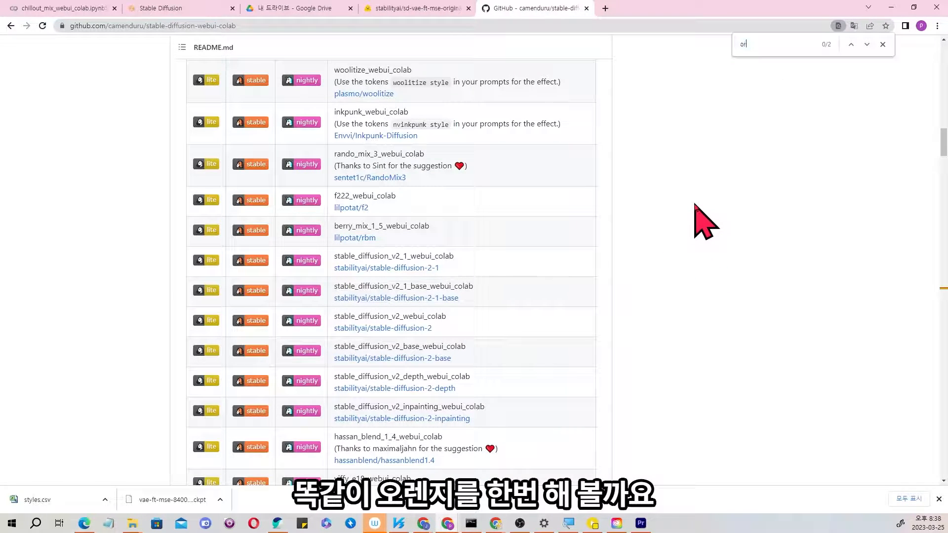
pyautogui.write('orang')
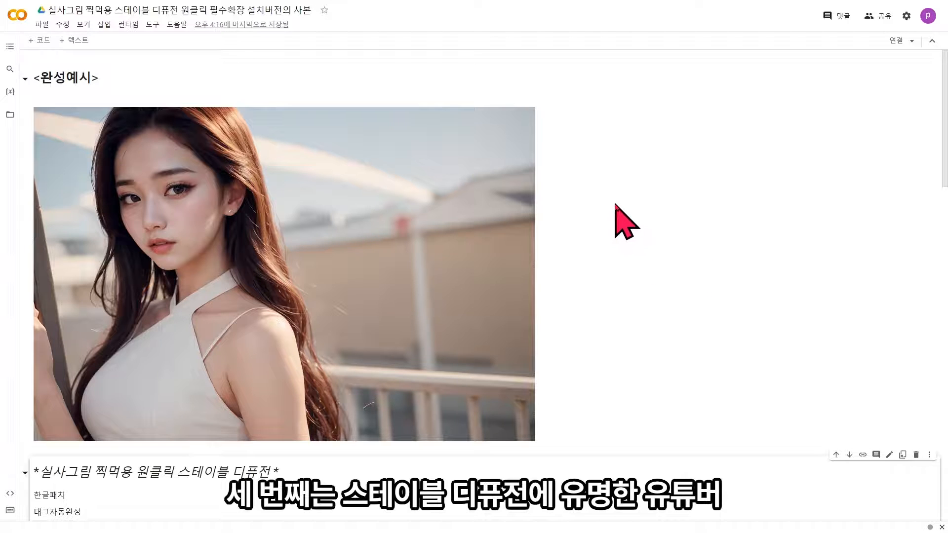
# Examine the one-click Stable Diffusion notebook's setup instructions, example prompts, precautions and extension install options in Colab
pyautogui.scroll(-2, 593, 165)
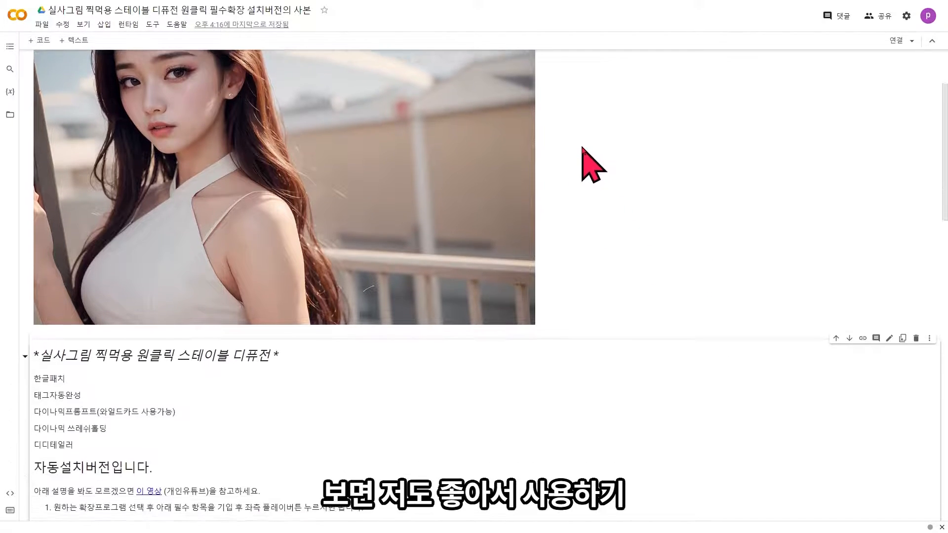
pyautogui.scroll(-6, 583, 149)
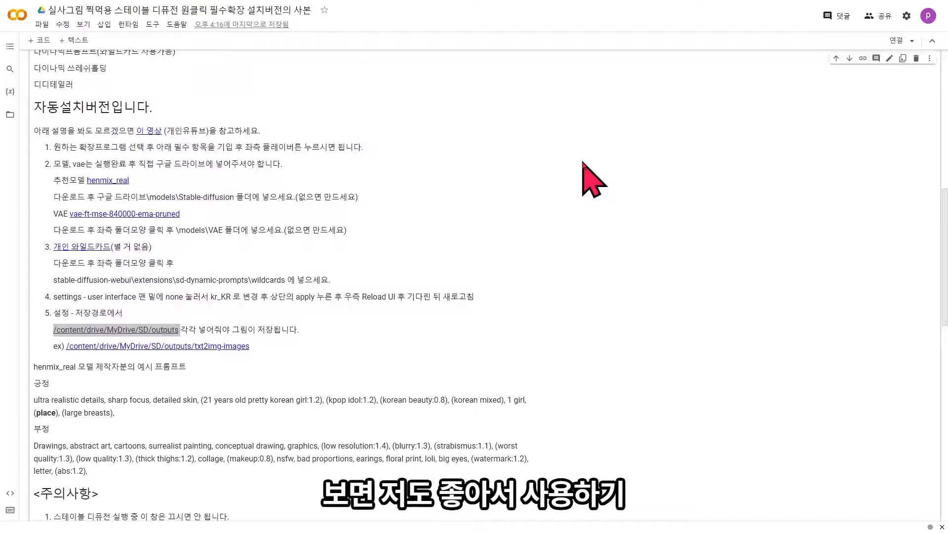
pyautogui.scroll(-4, 583, 213)
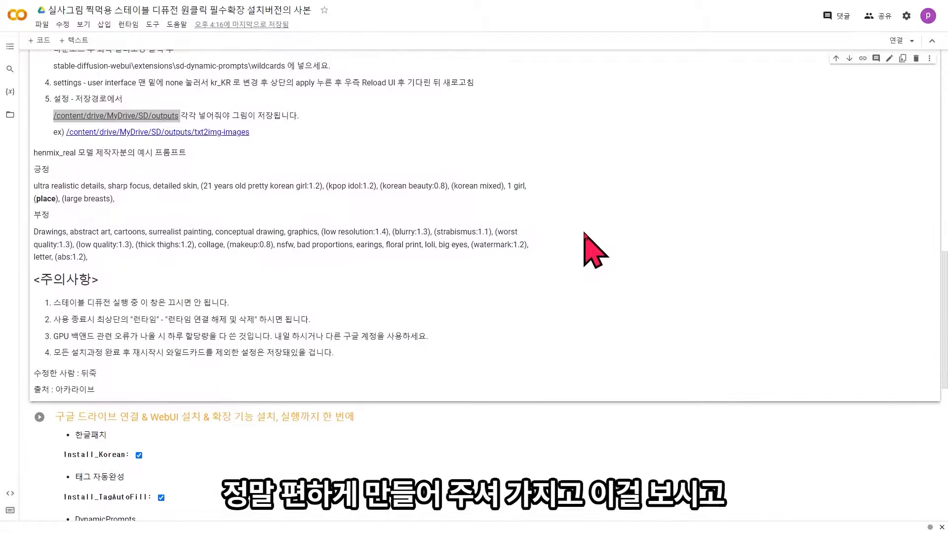
pyautogui.scroll(-5, 551, 227)
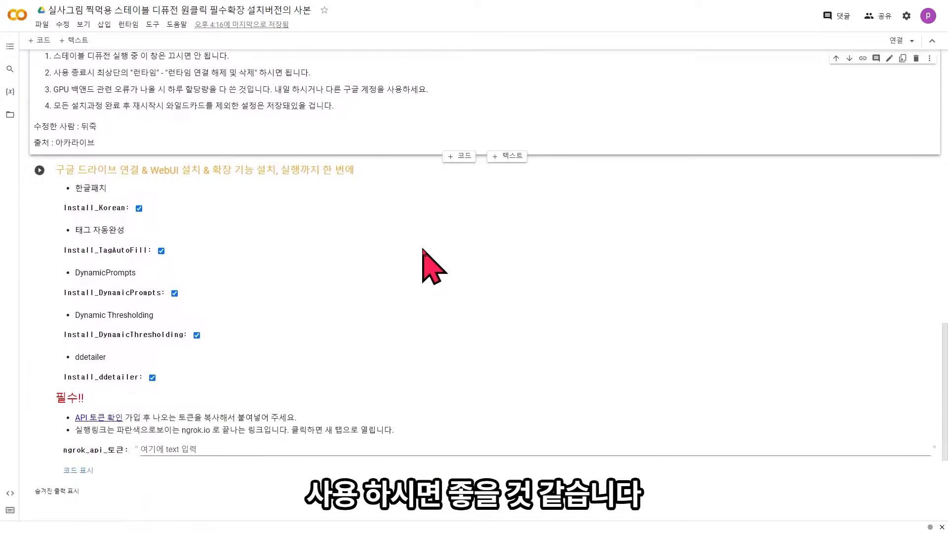
pyautogui.scroll(-2, 425, 252)
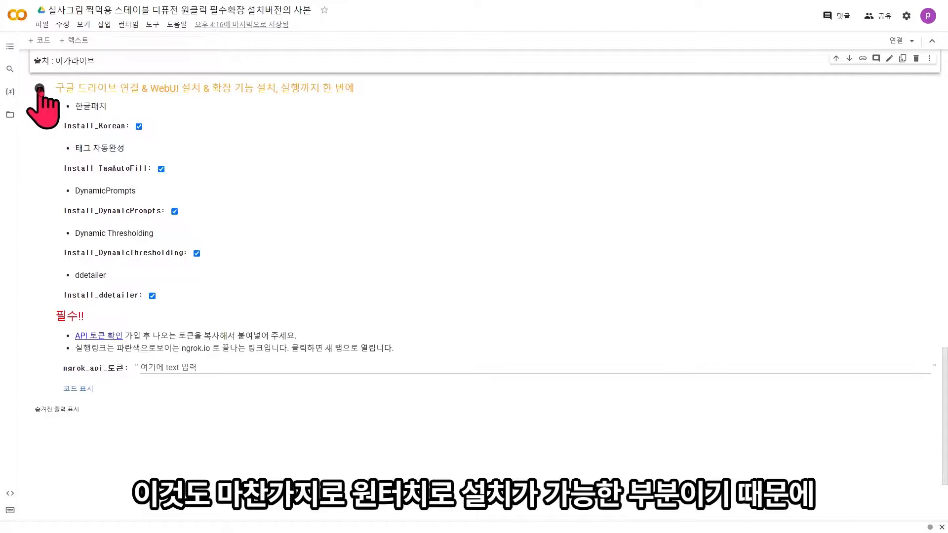
pyautogui.scroll(4, 499, 247)
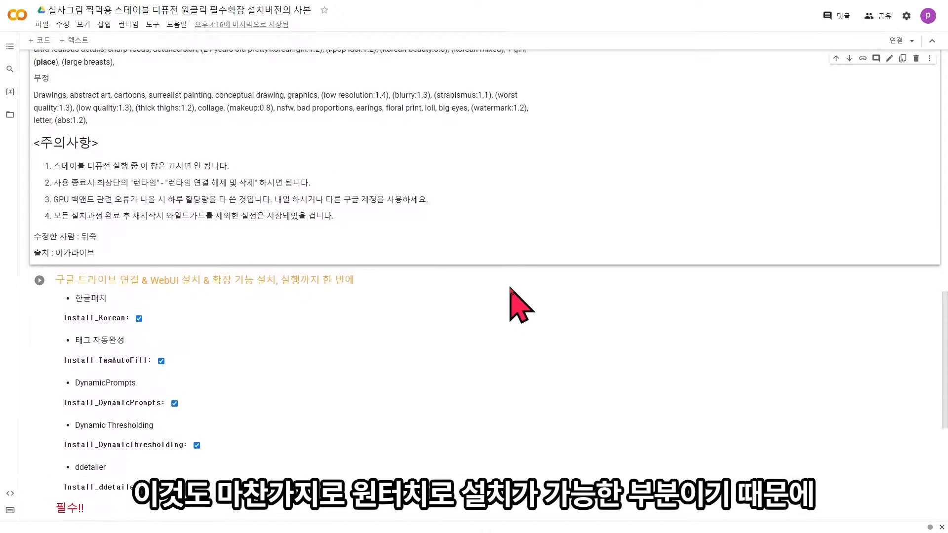
pyautogui.scroll(-3, 512, 294)
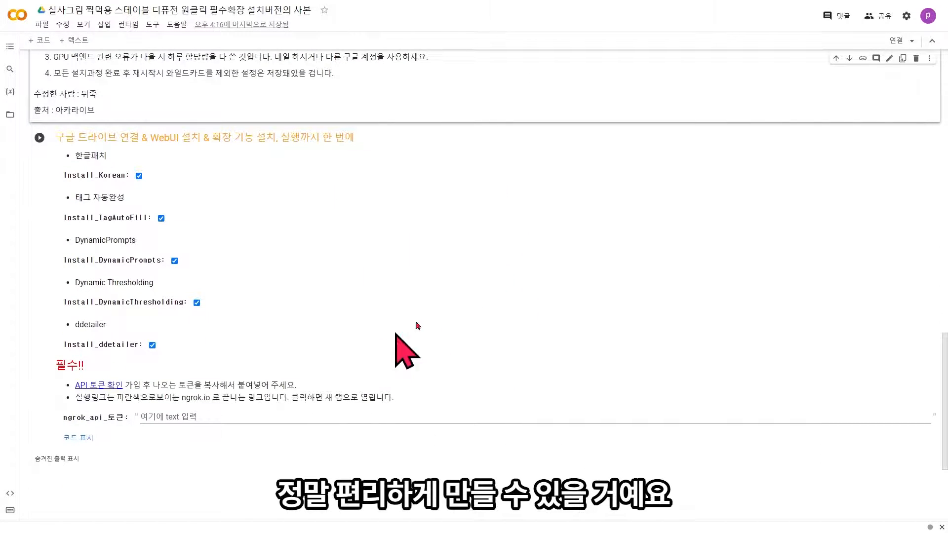
pyautogui.scroll(10, 415, 324)
pyautogui.scroll(5, 487, 339)
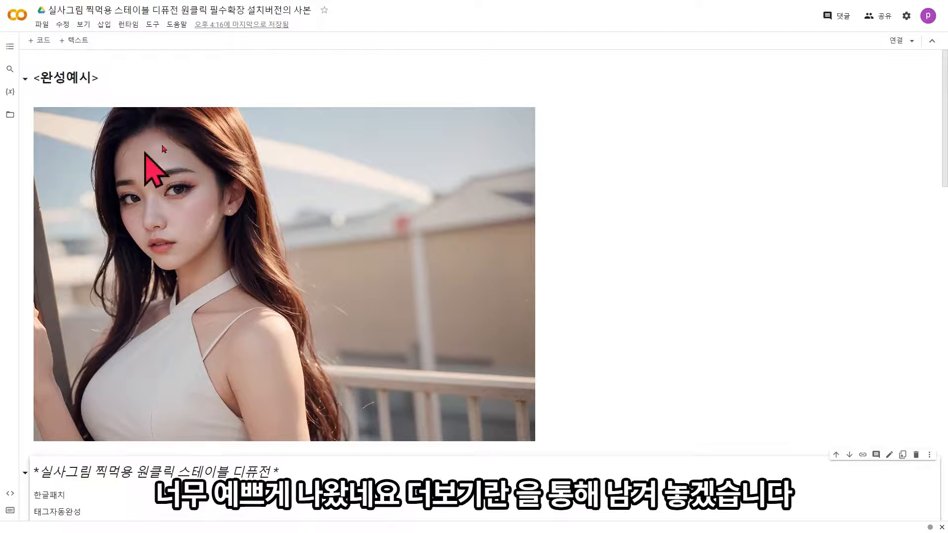
# Switch to the ninjaneural/webui GitHub page and examine its README lists of ControlNet, Deforum and Google Drive Colab notebooks and useful sites
pyautogui.click(396, 205)
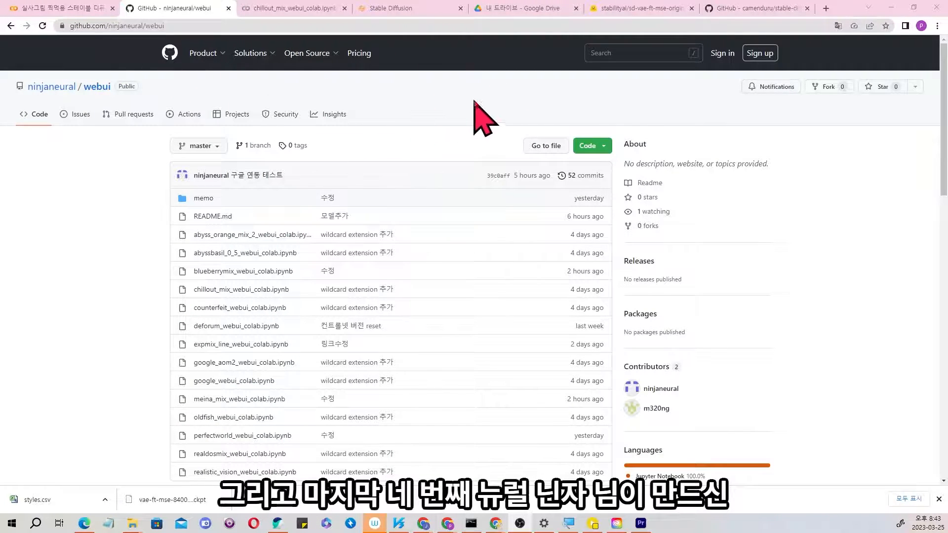
pyautogui.scroll(-15, 479, 118)
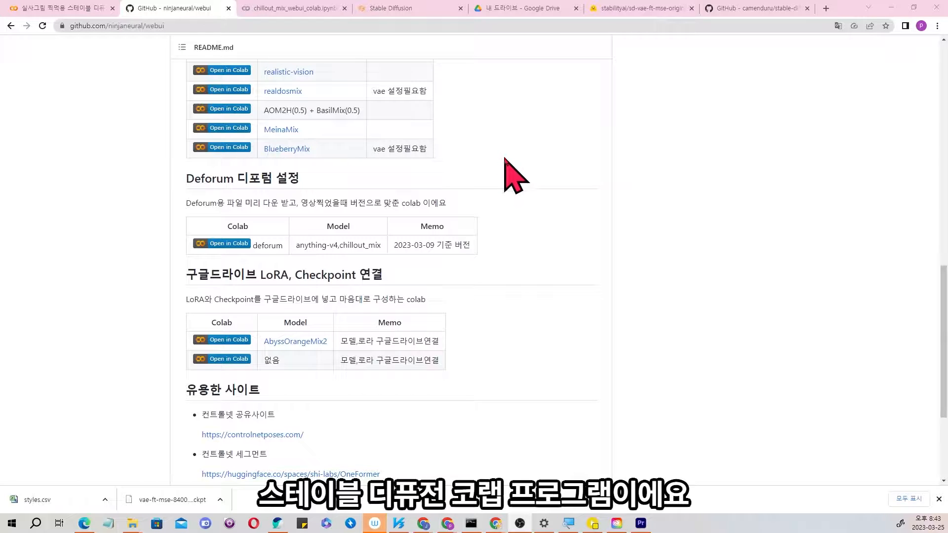
pyautogui.scroll(-4, 505, 159)
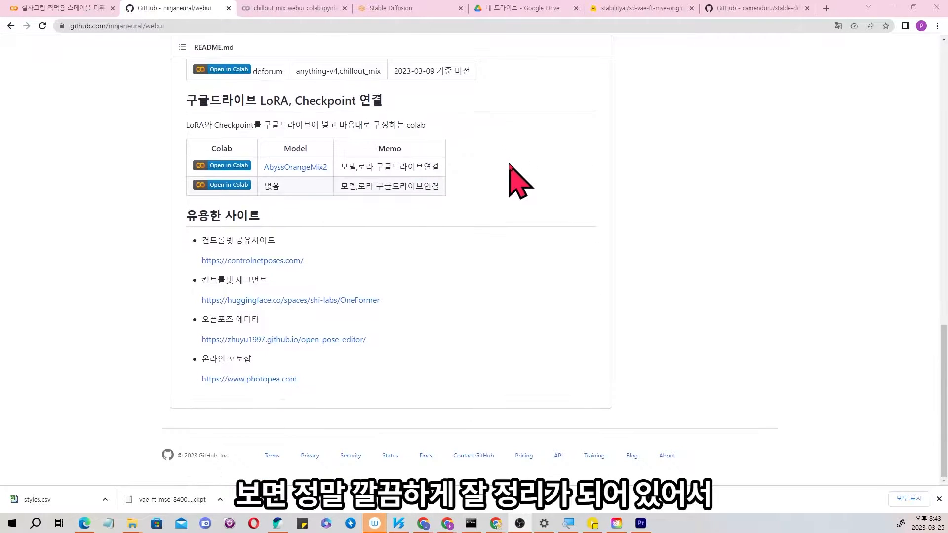
pyautogui.scroll(5, 508, 164)
pyautogui.scroll(5, 509, 166)
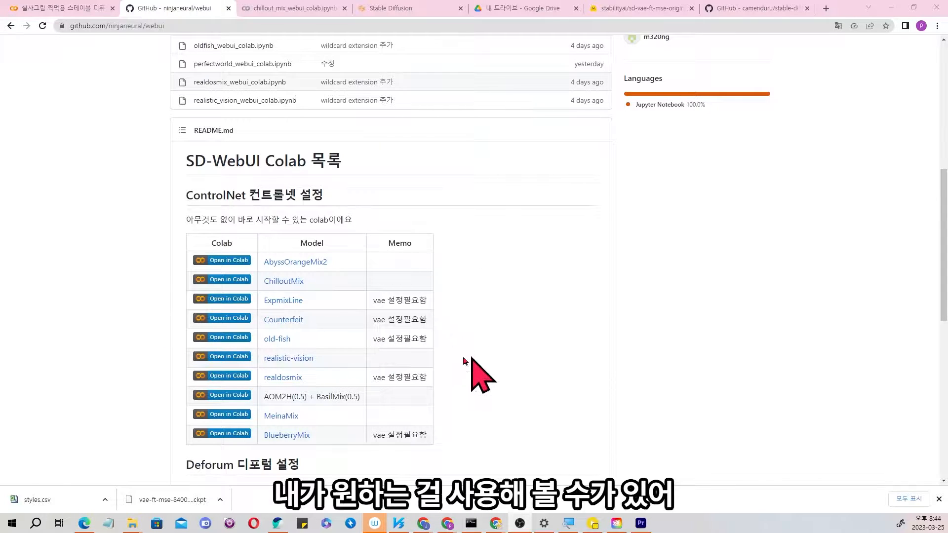
pyautogui.scroll(-7, 551, 312)
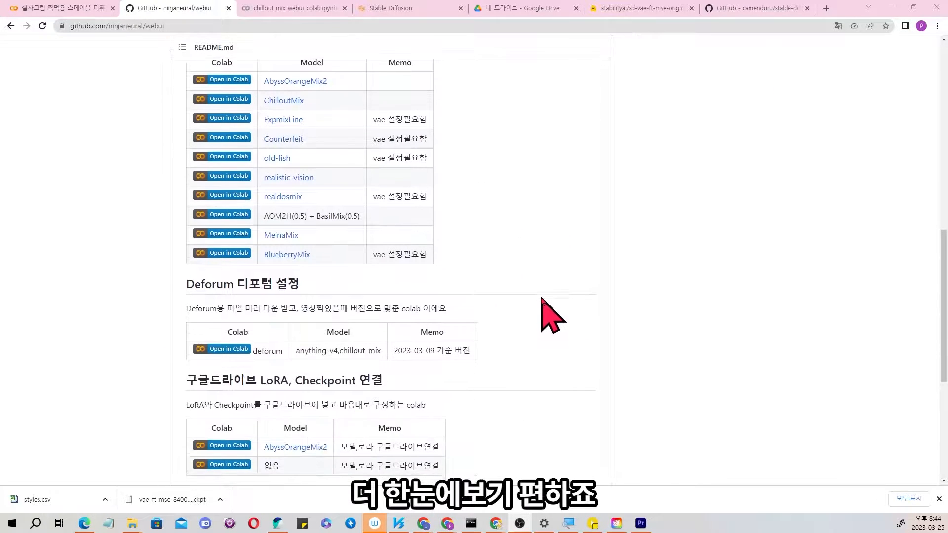
pyautogui.scroll(-3, 535, 300)
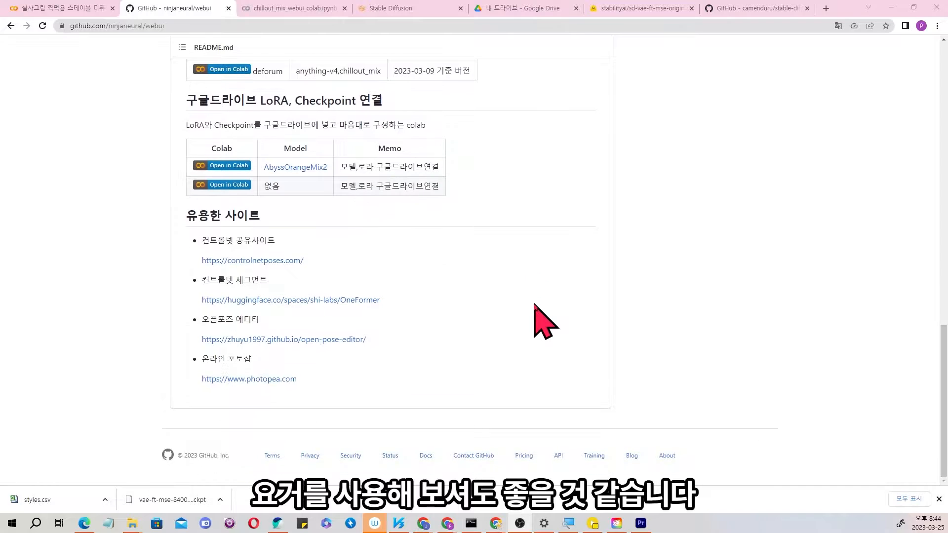
pyautogui.scroll(7, 532, 301)
pyautogui.scroll(3, 531, 303)
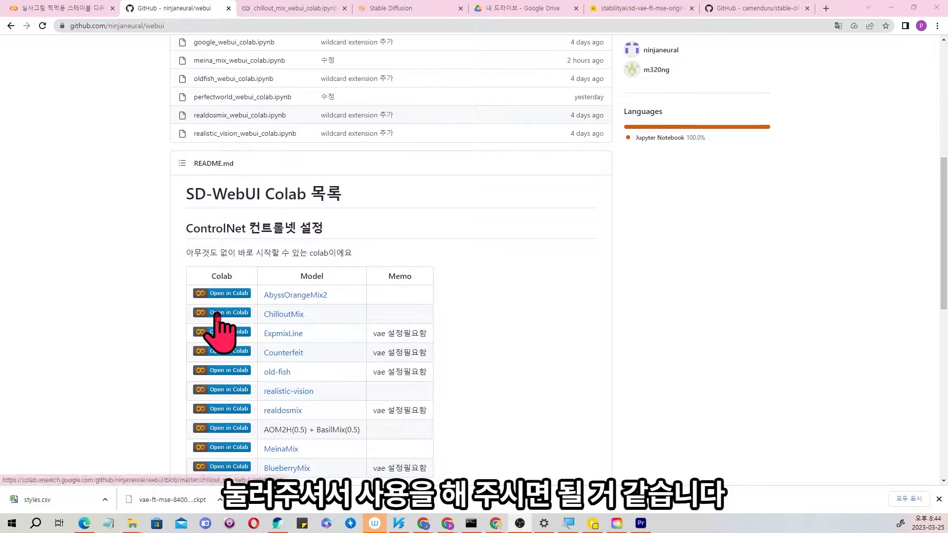
pyautogui.scroll(-5, 592, 282)
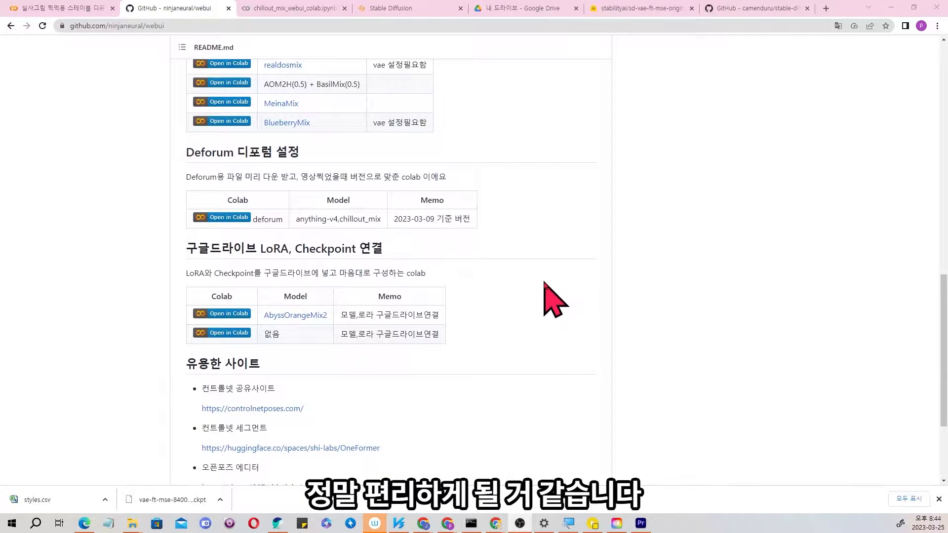
pyautogui.scroll(-2, 547, 285)
pyautogui.scroll(4, 548, 287)
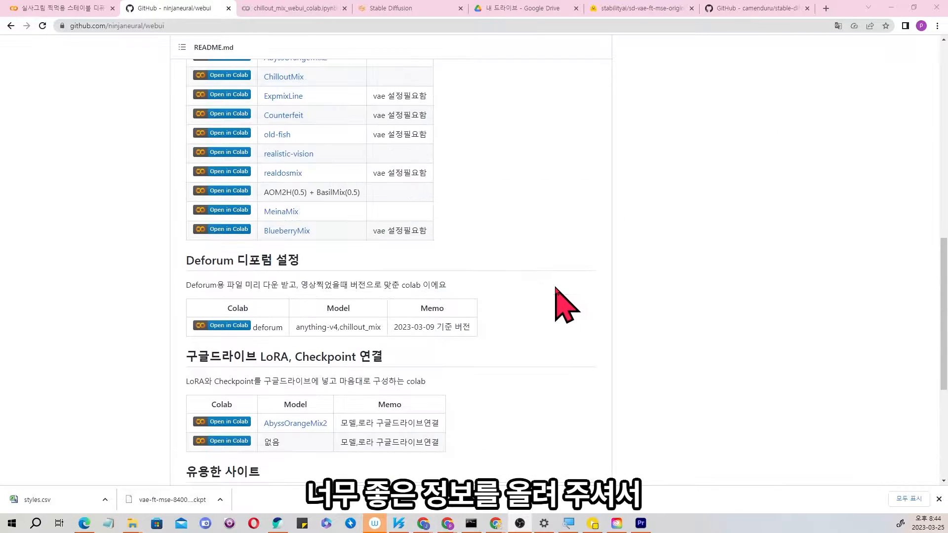
pyautogui.scroll(-4, 556, 290)
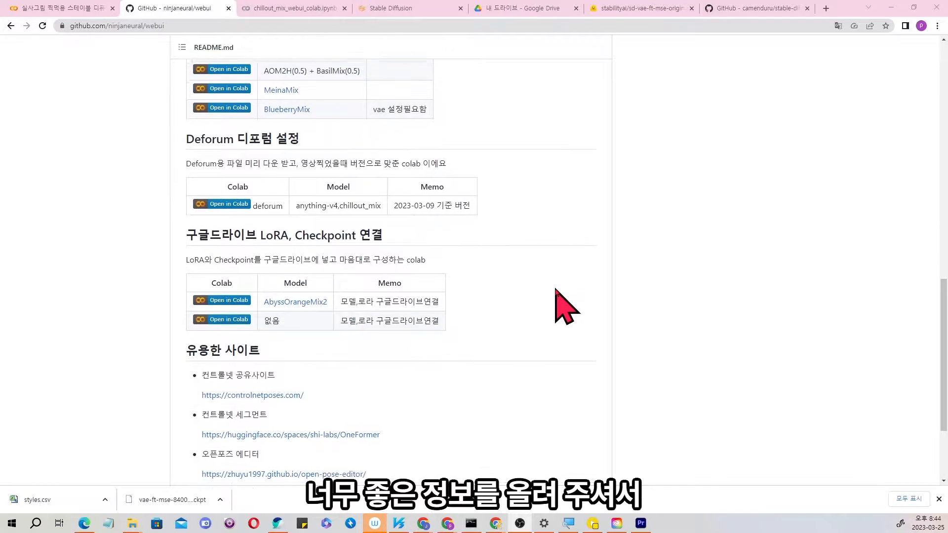
pyautogui.scroll(2, 554, 291)
pyautogui.scroll(10, 553, 290)
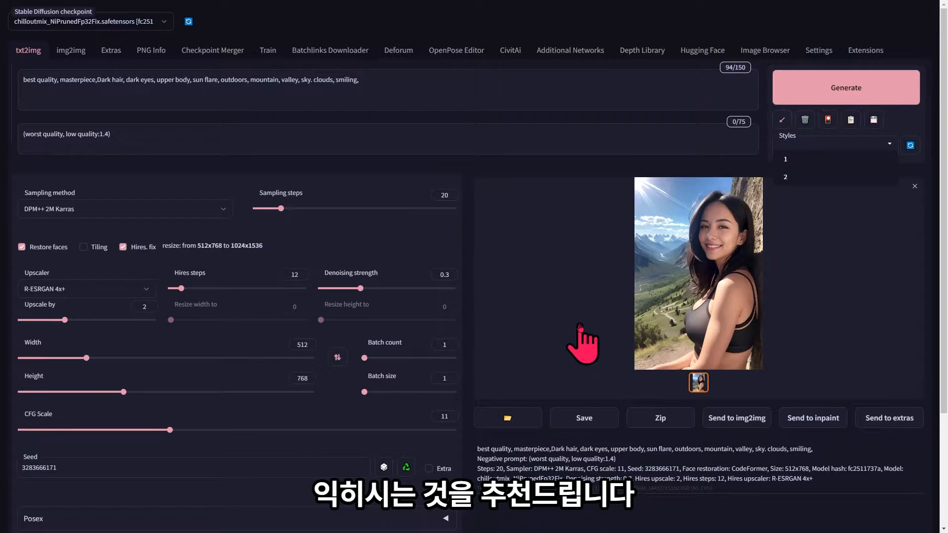
# In the chillout_mix_webui_colab notebook, expand drive/MyDrive/SD/outputs/txt2img-images/2023-03-25 to locate the generated image files
pyautogui.click(726, 280)
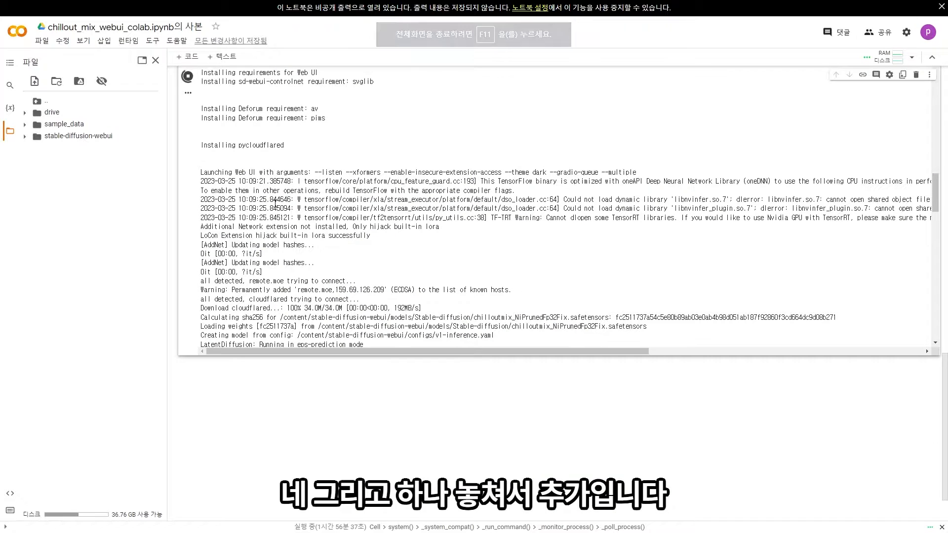
pyautogui.click(36, 113)
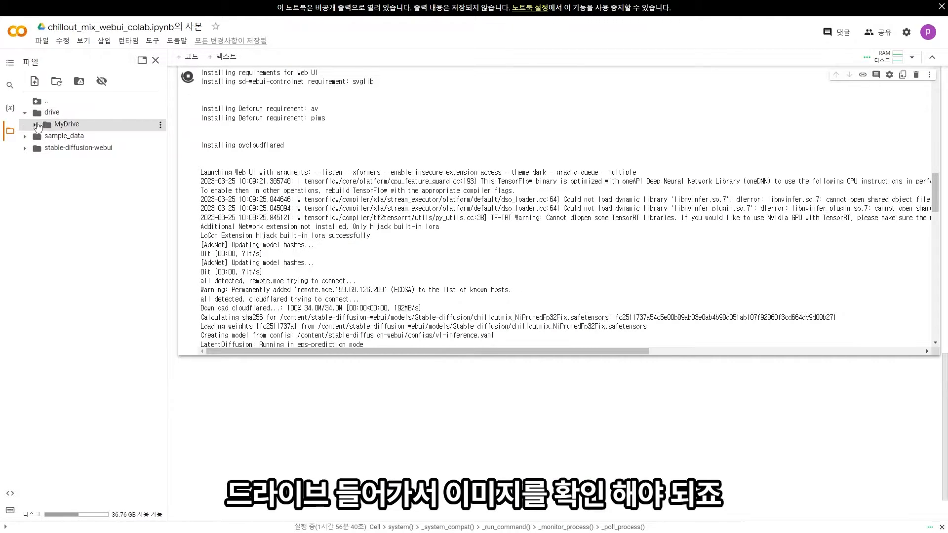
pyautogui.click(34, 124)
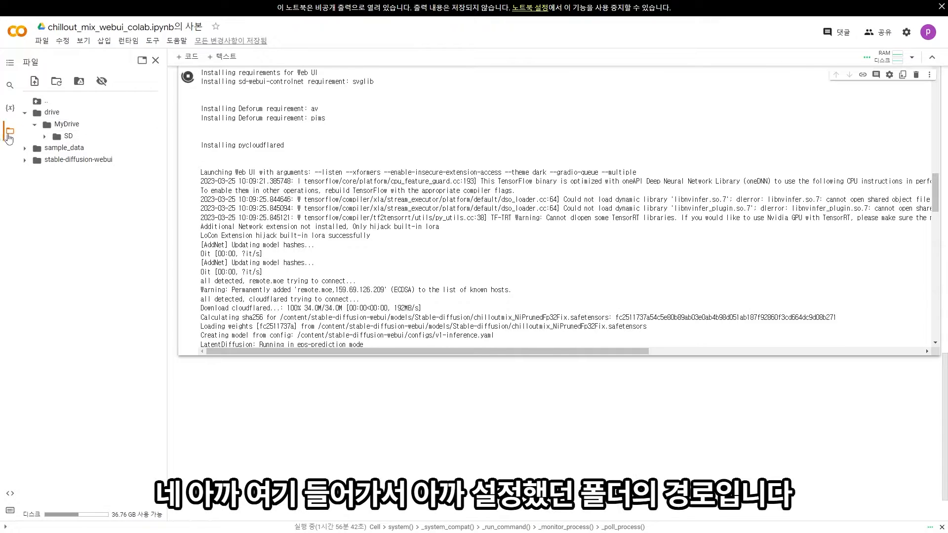
pyautogui.click(45, 137)
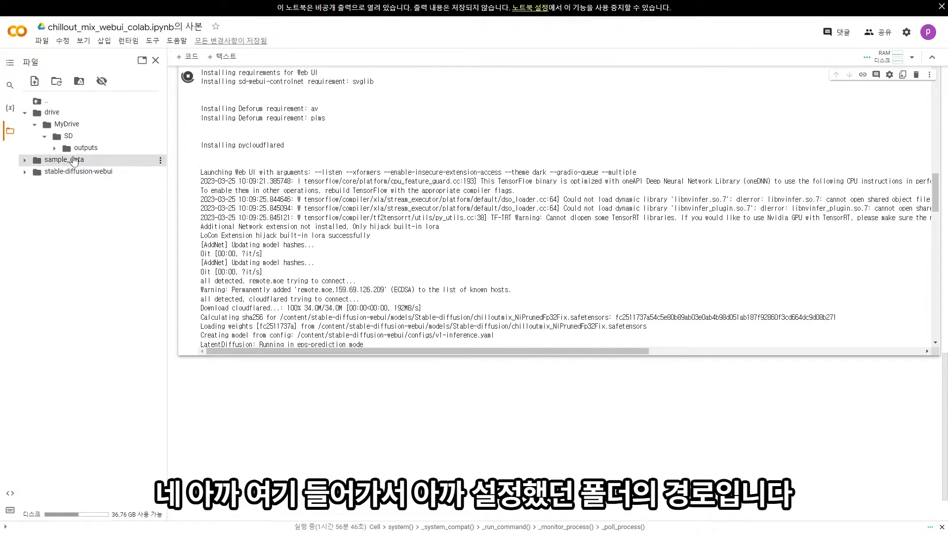
pyautogui.click(55, 148)
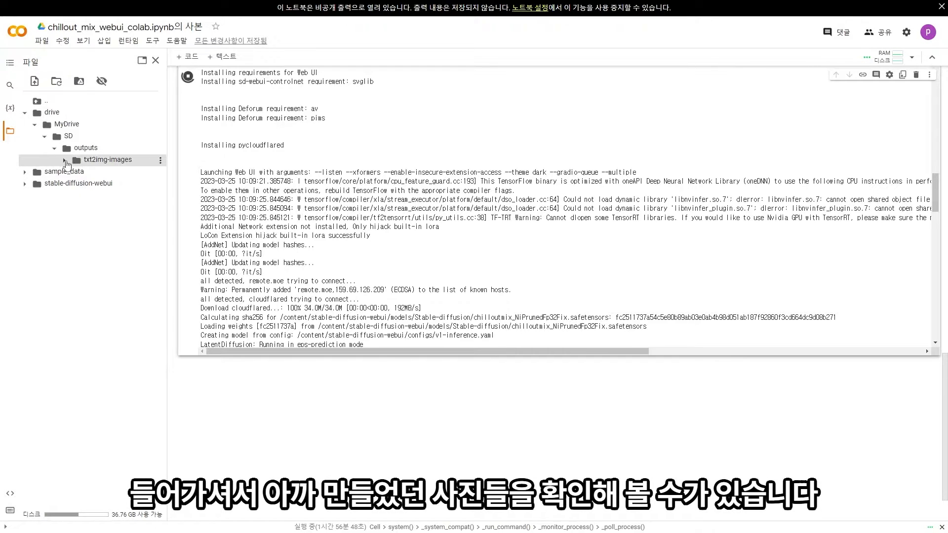
pyautogui.click(64, 161)
pyautogui.click(75, 172)
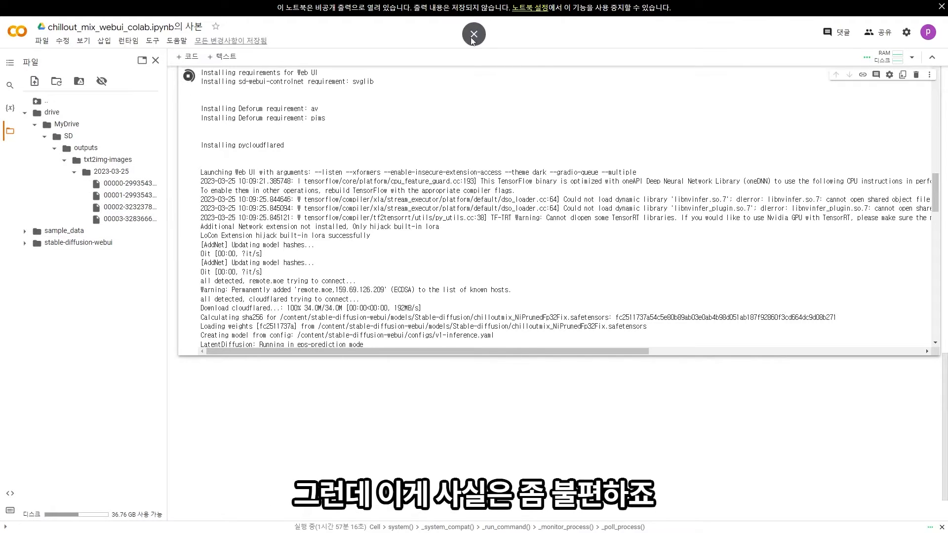
# Switch to Stable Diffusion WebUI and select the first txt2img picture in the Image Browser to view it
pyautogui.click(473, 26)
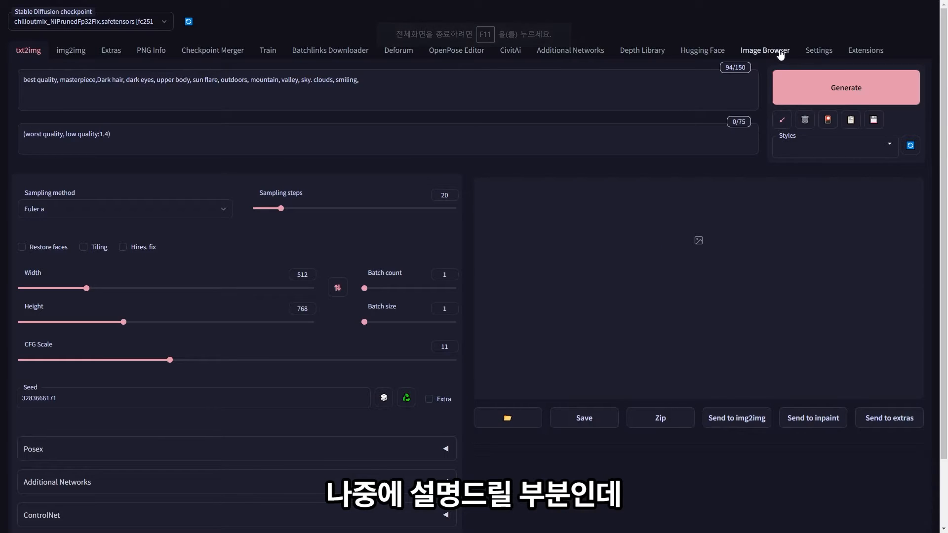
pyautogui.click(765, 50)
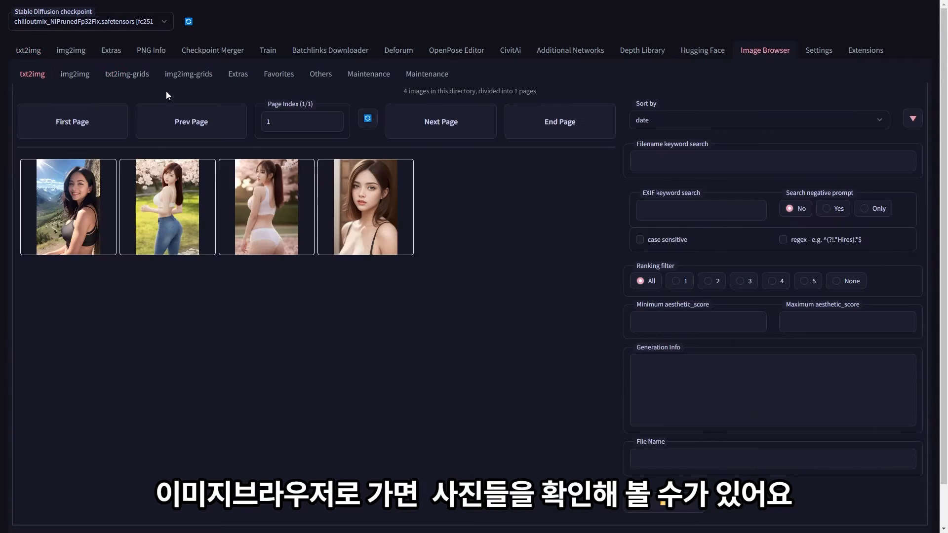
pyautogui.click(92, 133)
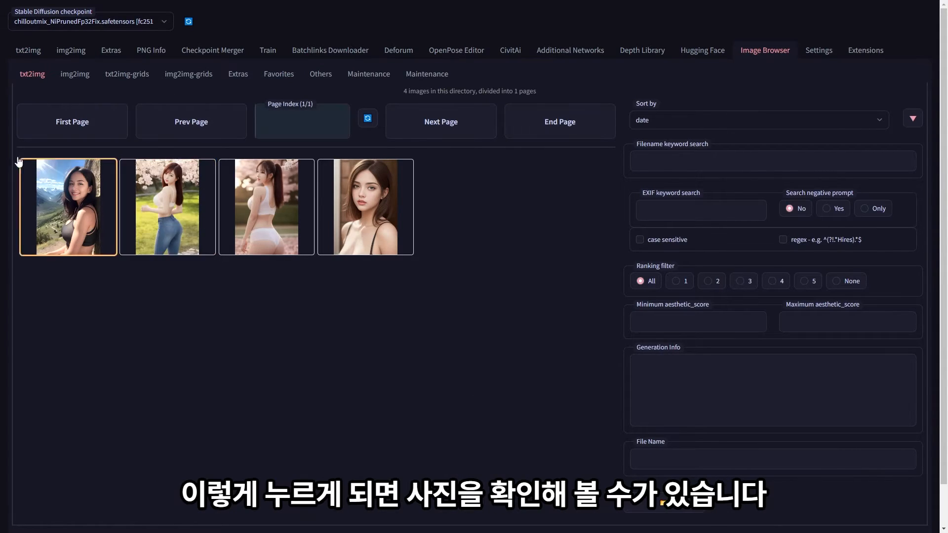